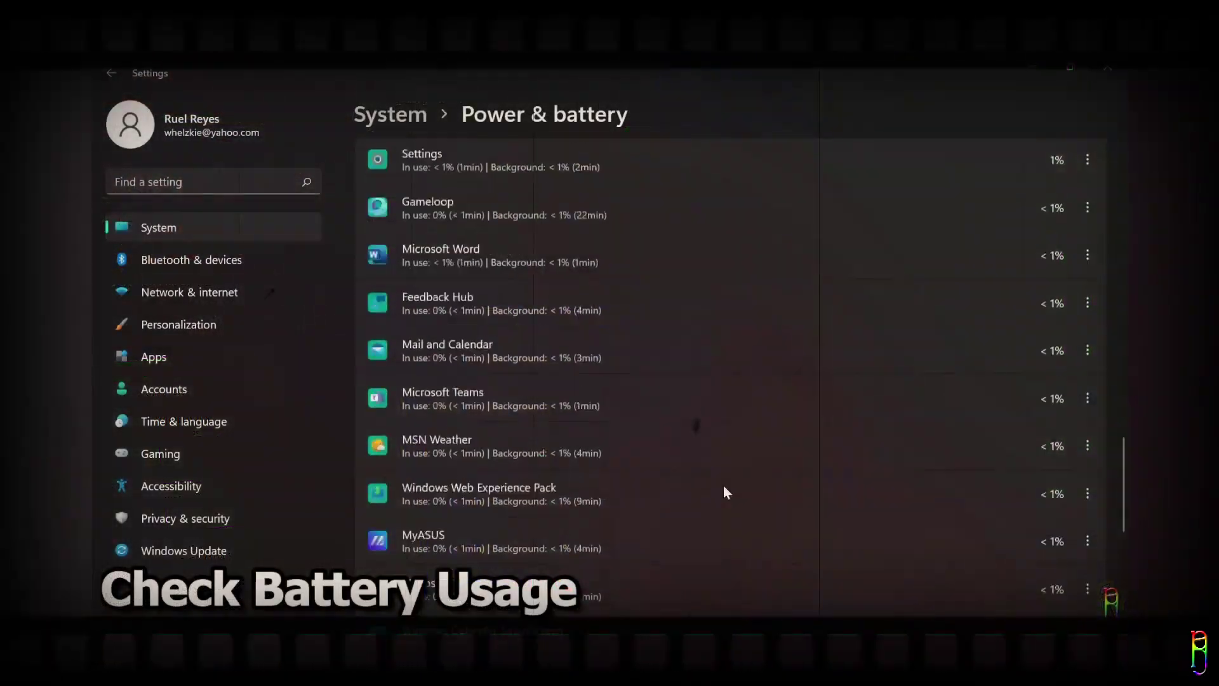
Open Taskbar settings from the taskbar's right-click menu.
{"action": "scroll", "coordinate": [727, 493], "scroll_direction": "down", "scroll_amount": 6}
{"action": "scroll", "coordinate": [476, 470], "scroll_direction": "up", "scroll_amount": 12}
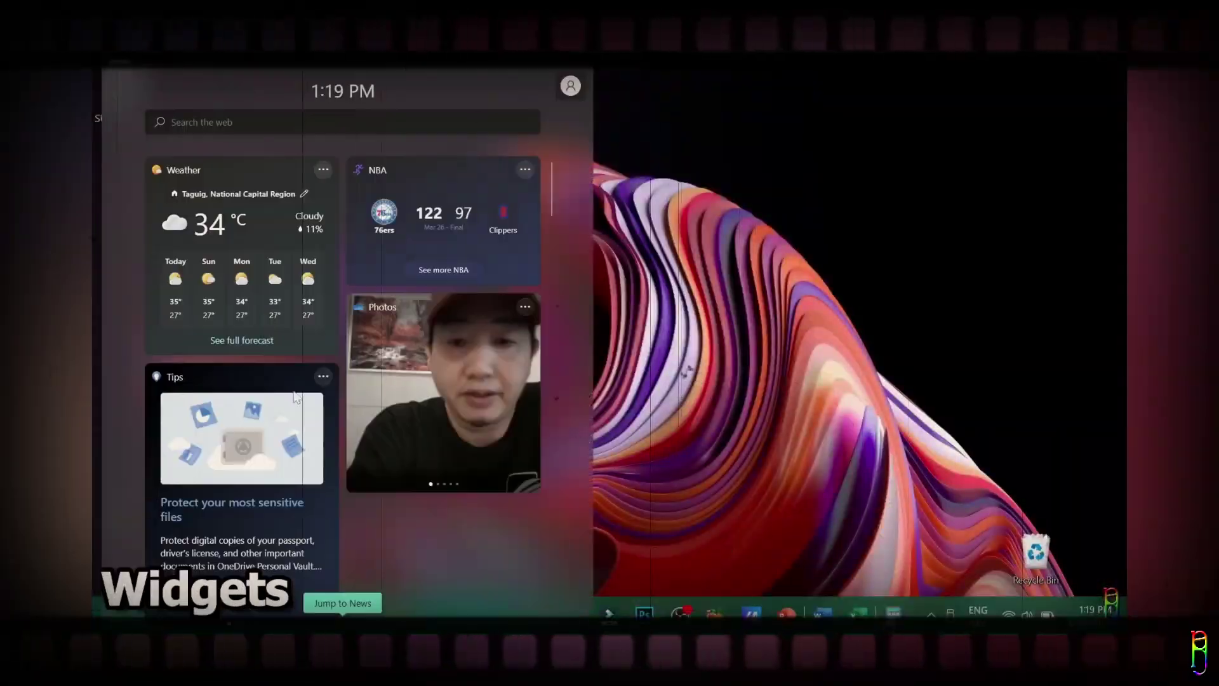
{"action": "right_click", "coordinate": [300, 610]}
{"action": "left_click", "coordinate": [299, 600]}
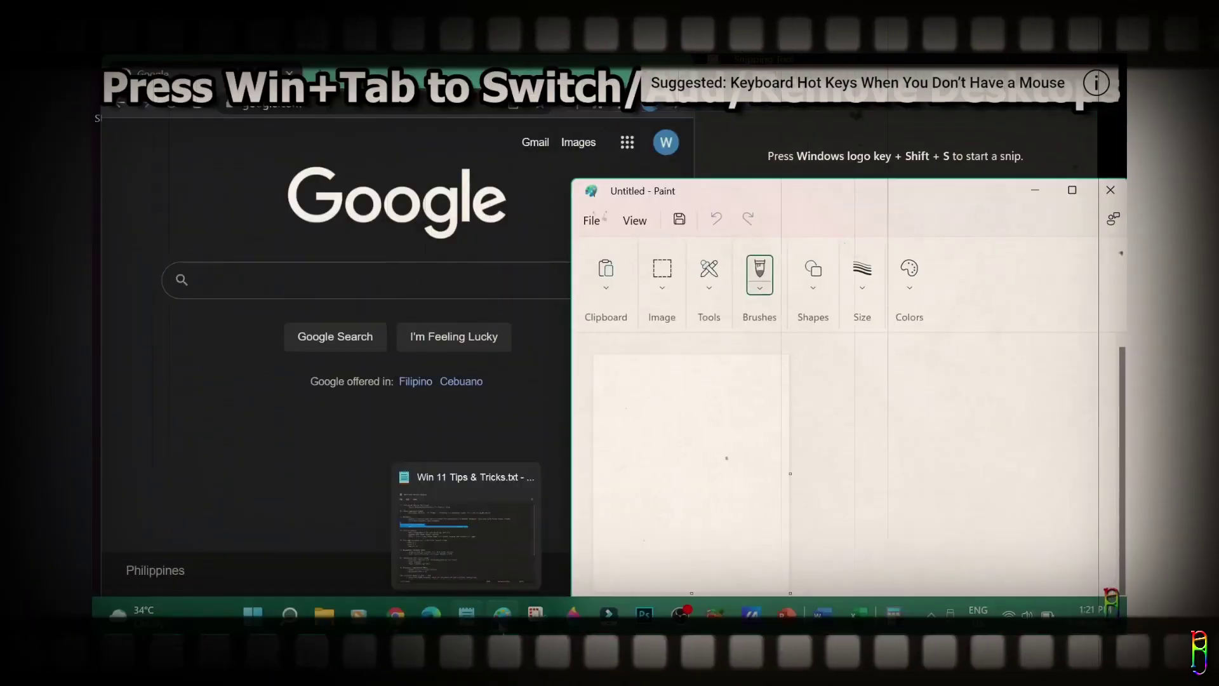
Switch to the empty second desktop and start voice typing in Notepad with Win+H.
{"action": "key", "text": "super+Tab"}
{"action": "left_click", "coordinate": [557, 548]}
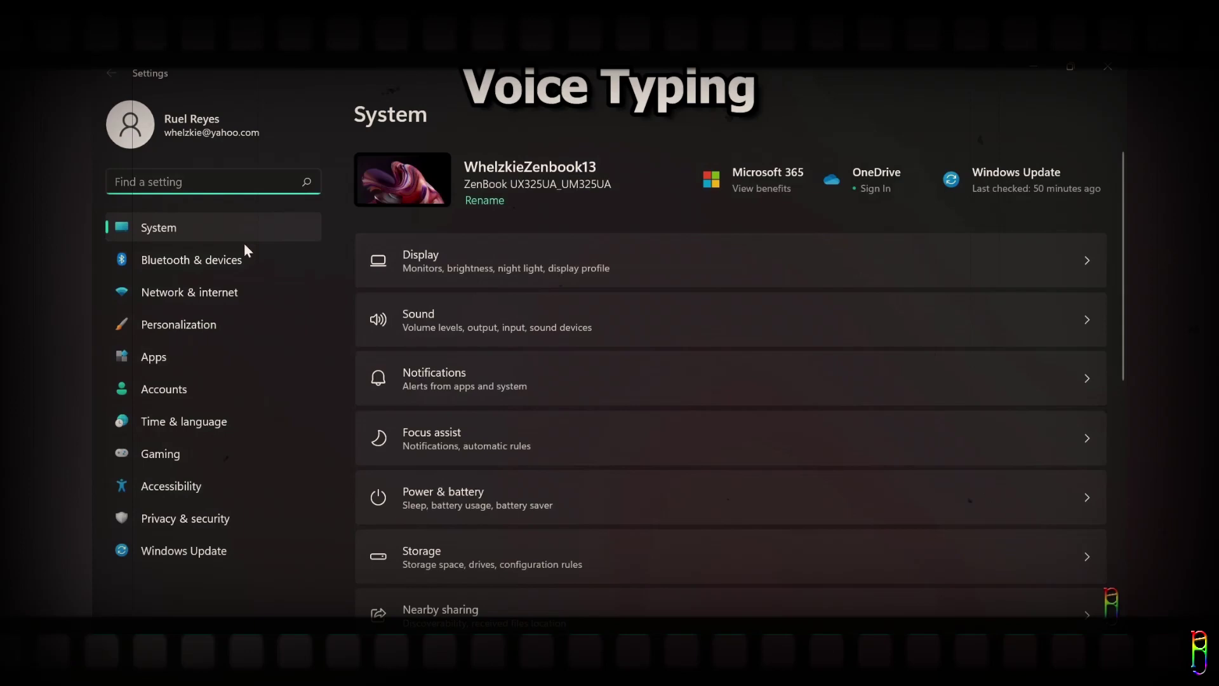
{"action": "type", "text": "language"}
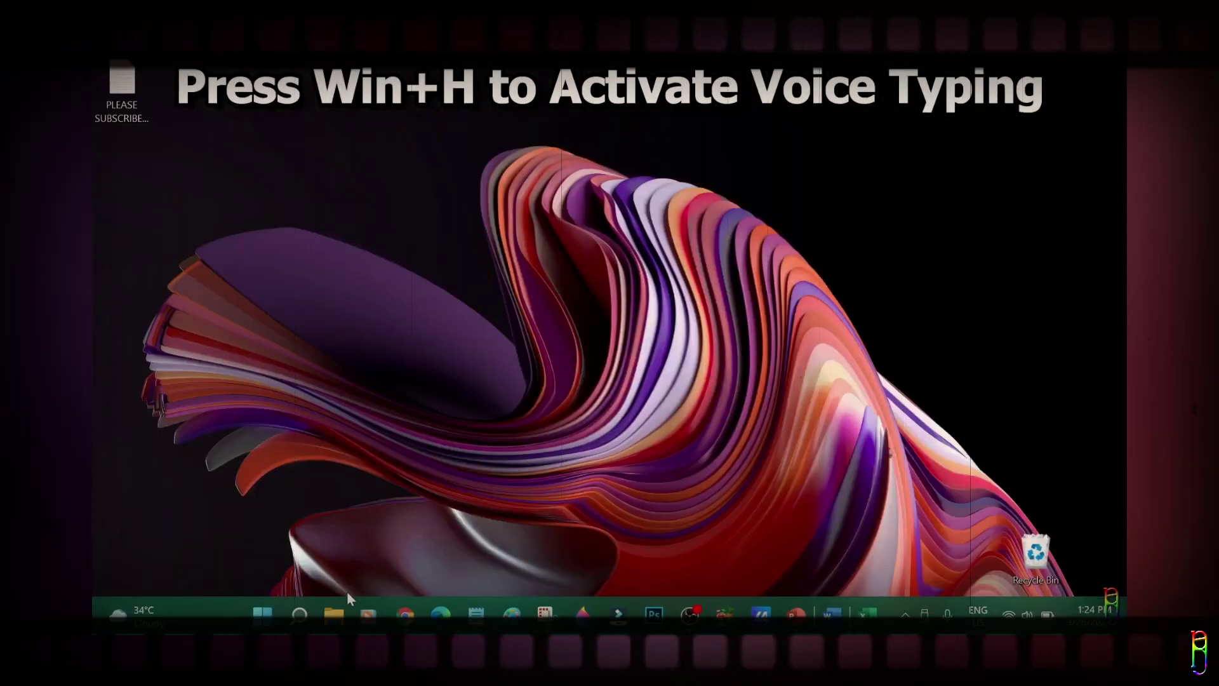
{"action": "key", "text": "super+h"}
{"action": "left_click", "coordinate": [610, 438]}
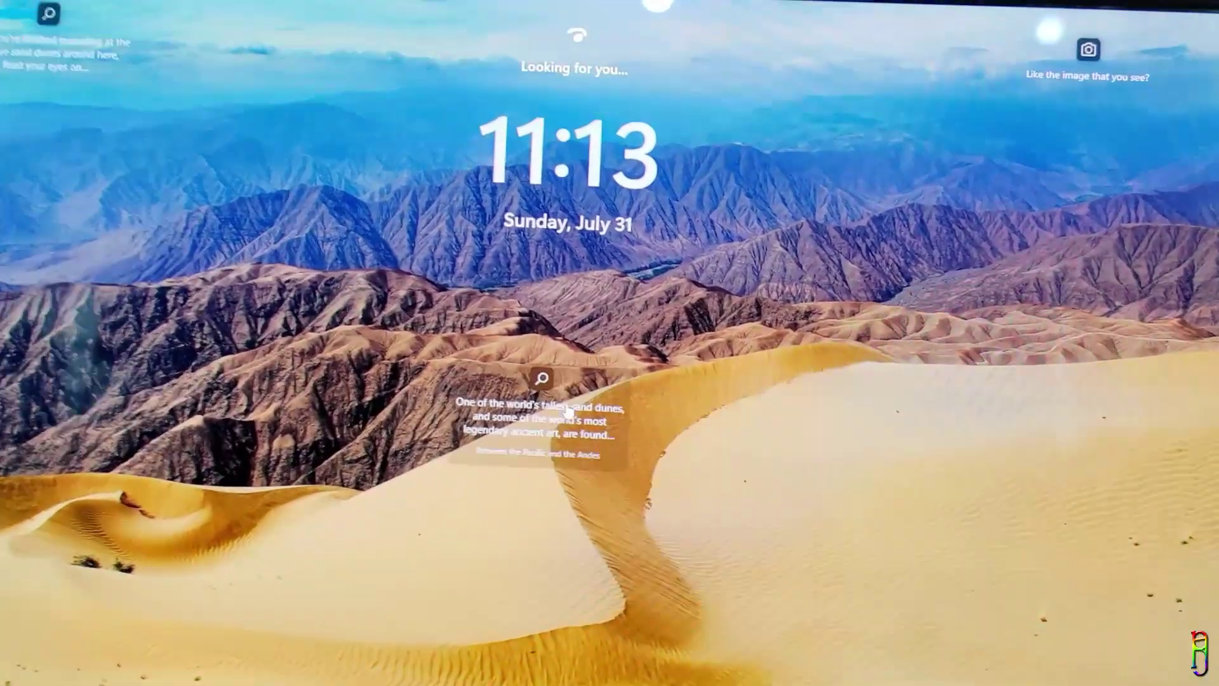
Expand each Windows Spotlight caption's info card on the lock screen.
{"action": "mouse_move", "coordinate": [657, 397]}
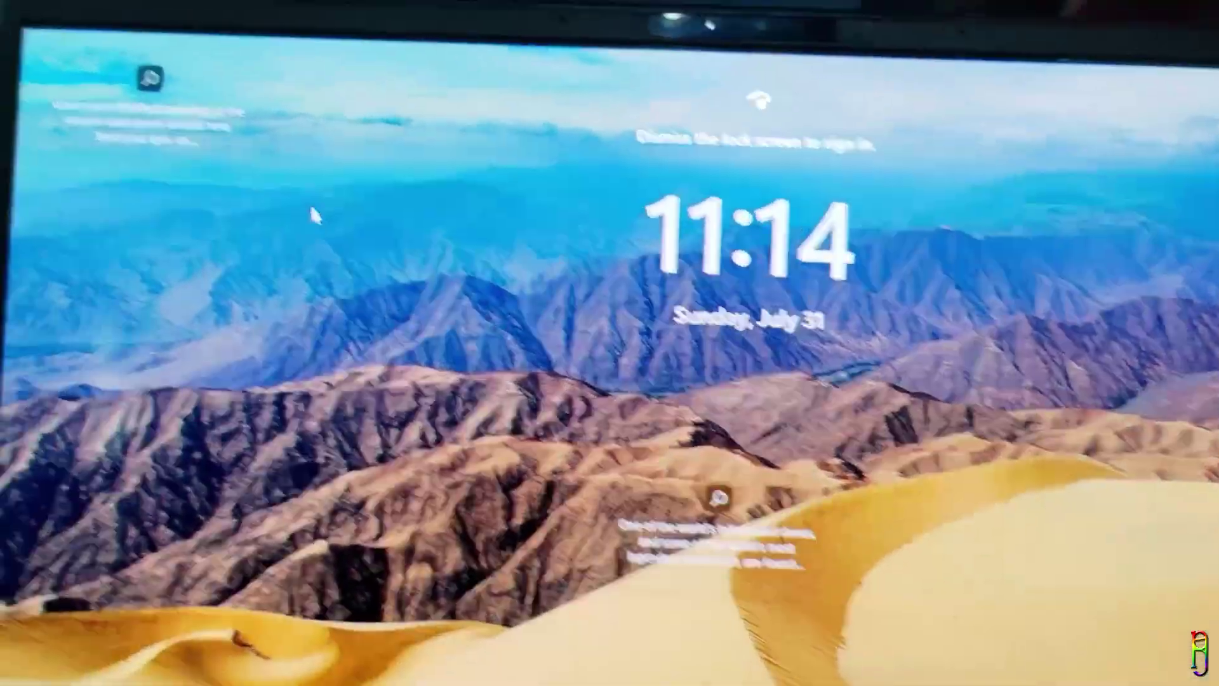
{"action": "mouse_move", "coordinate": [171, 124]}
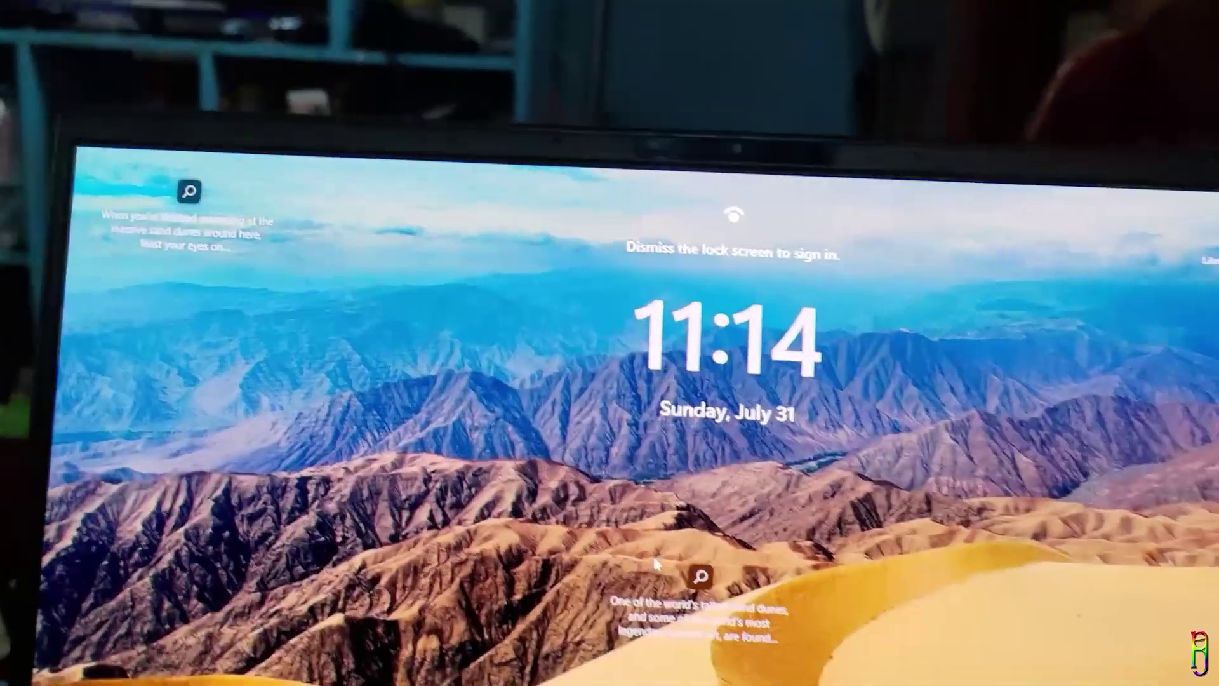
{"action": "mouse_move", "coordinate": [795, 667]}
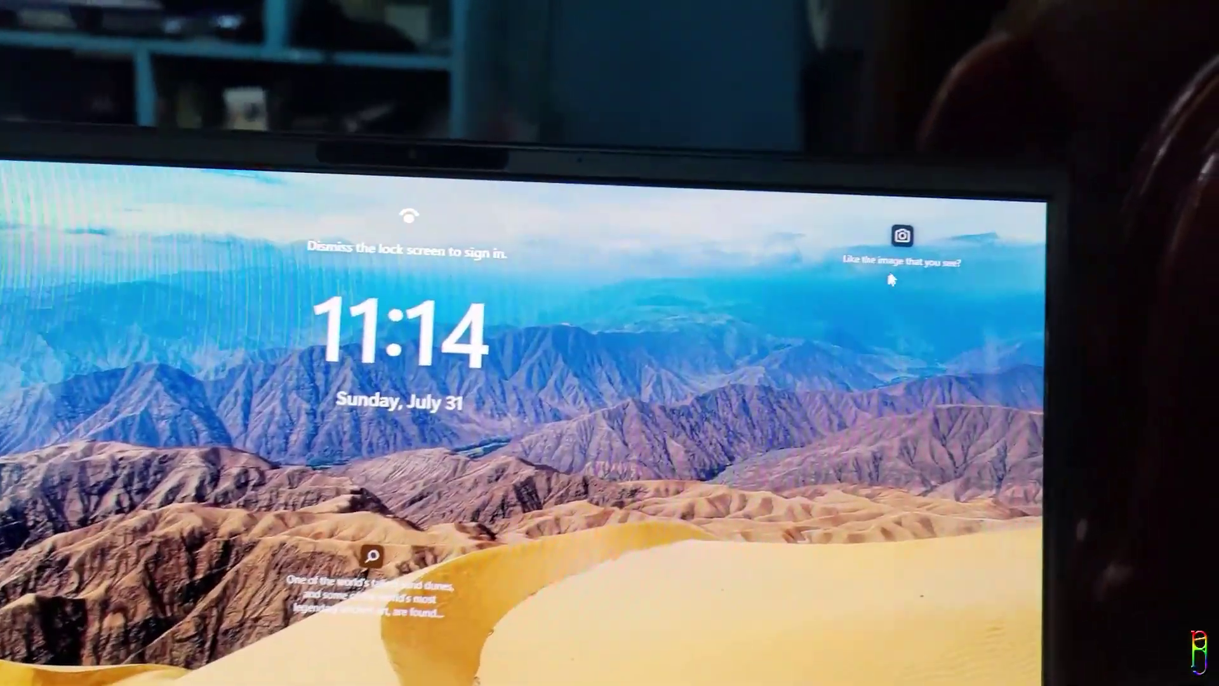
{"action": "mouse_move", "coordinate": [892, 270]}
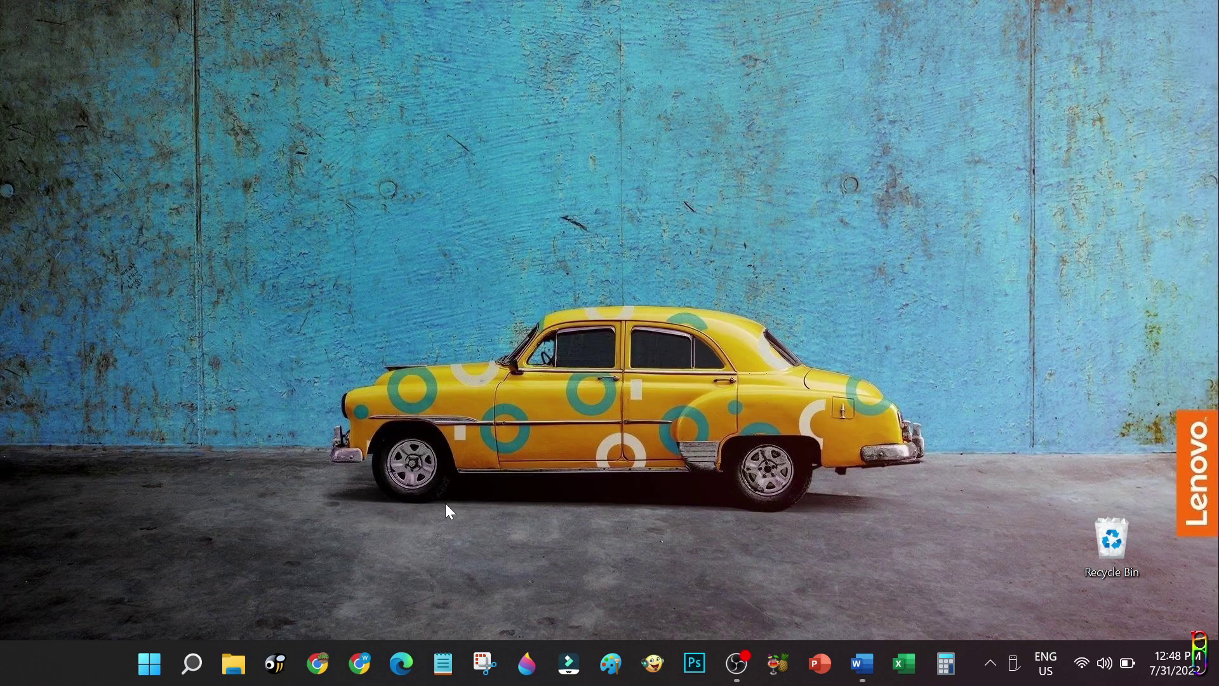
Search 'about' from Start to open the About your PC page.
{"action": "key", "text": "super"}
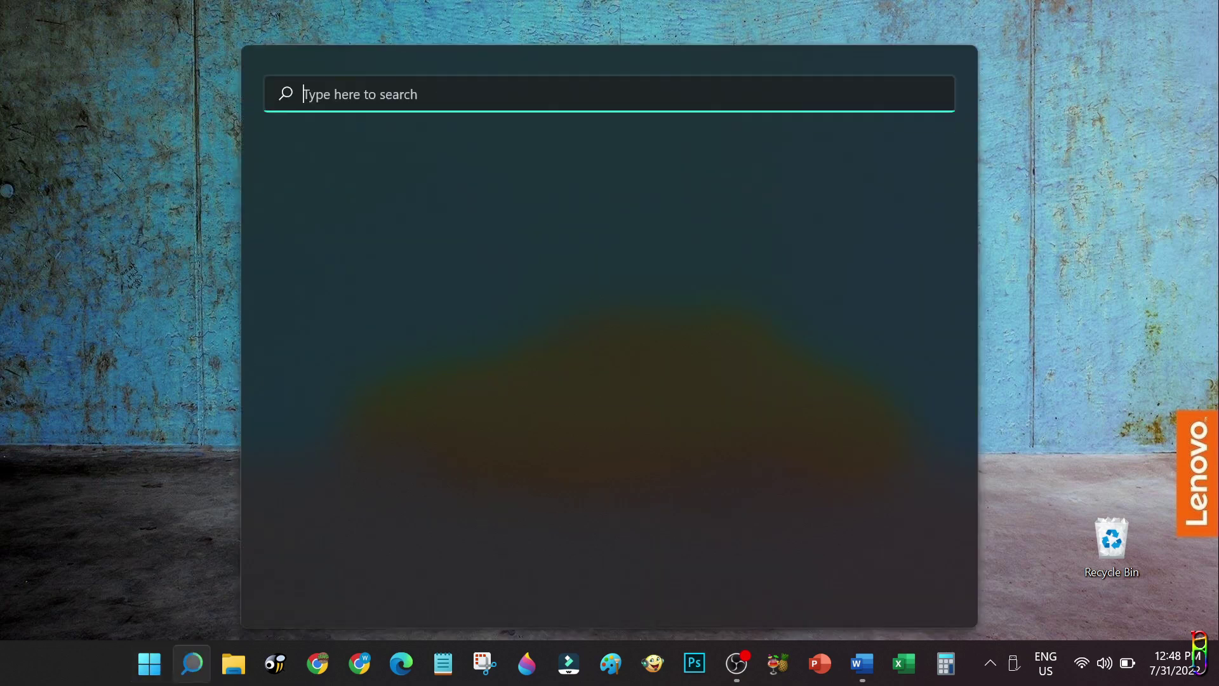
{"action": "type", "text": "about"}
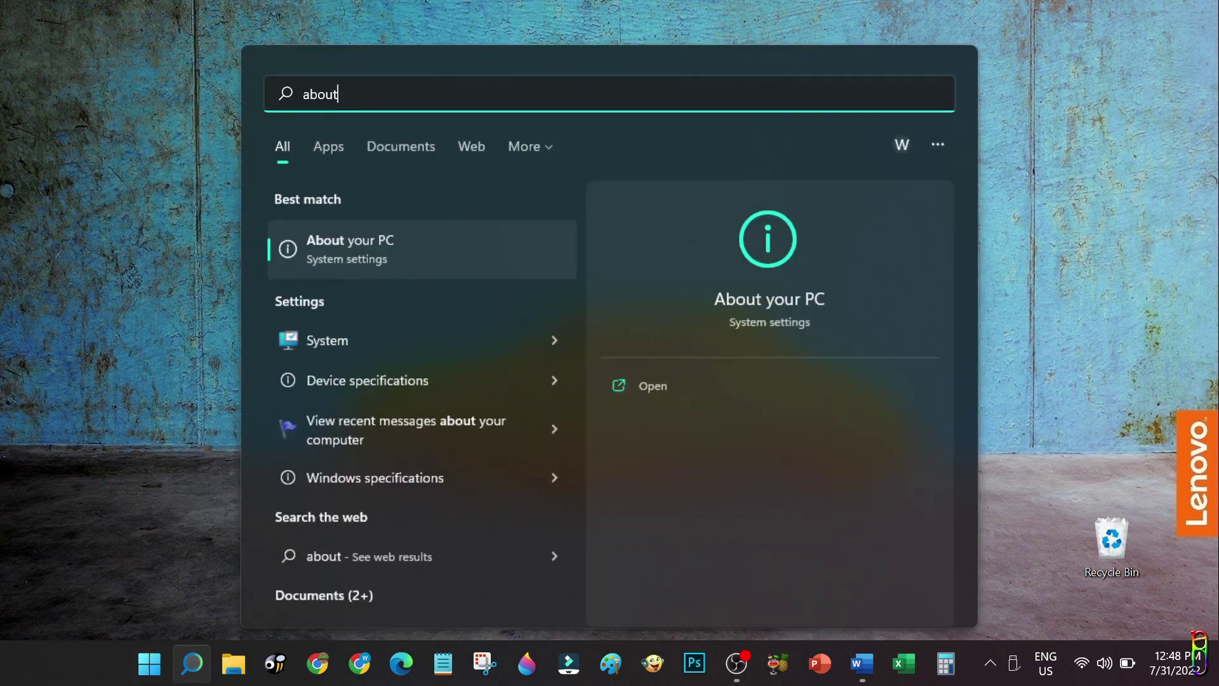
{"action": "key", "text": "Return"}
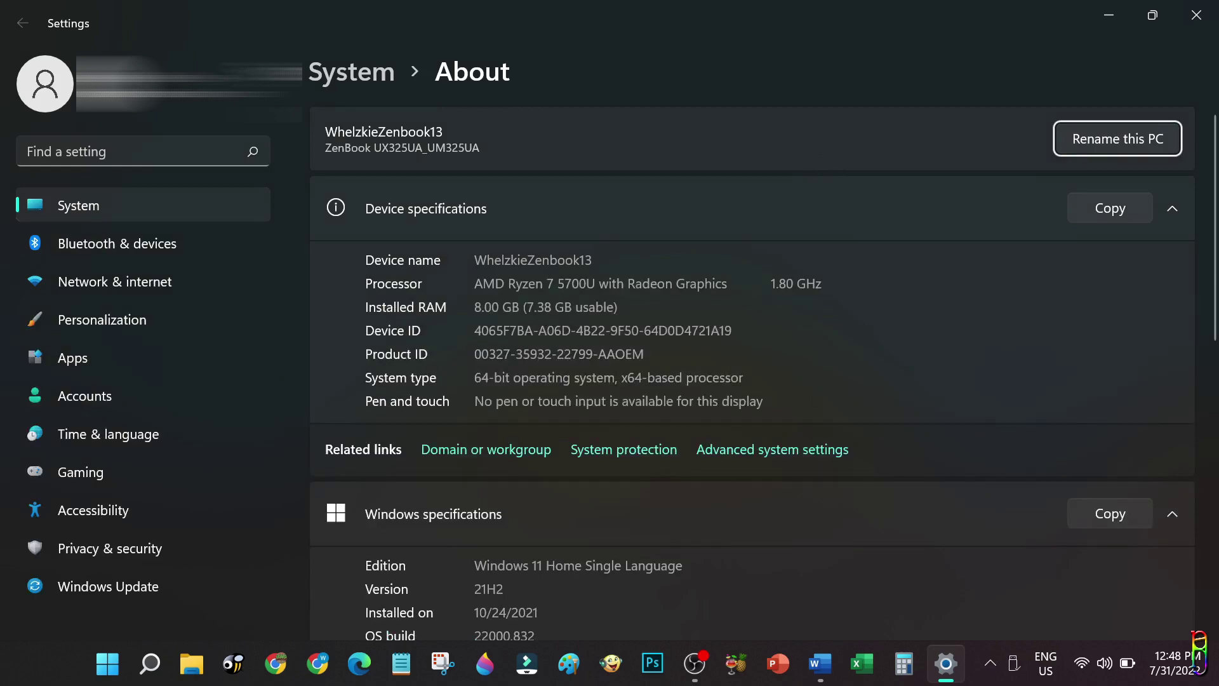
Select the OS build number 22000.832 under Windows specifications, then deselect it.
{"action": "scroll", "coordinate": [823, 382], "scroll_direction": "down", "scroll_amount": 5}
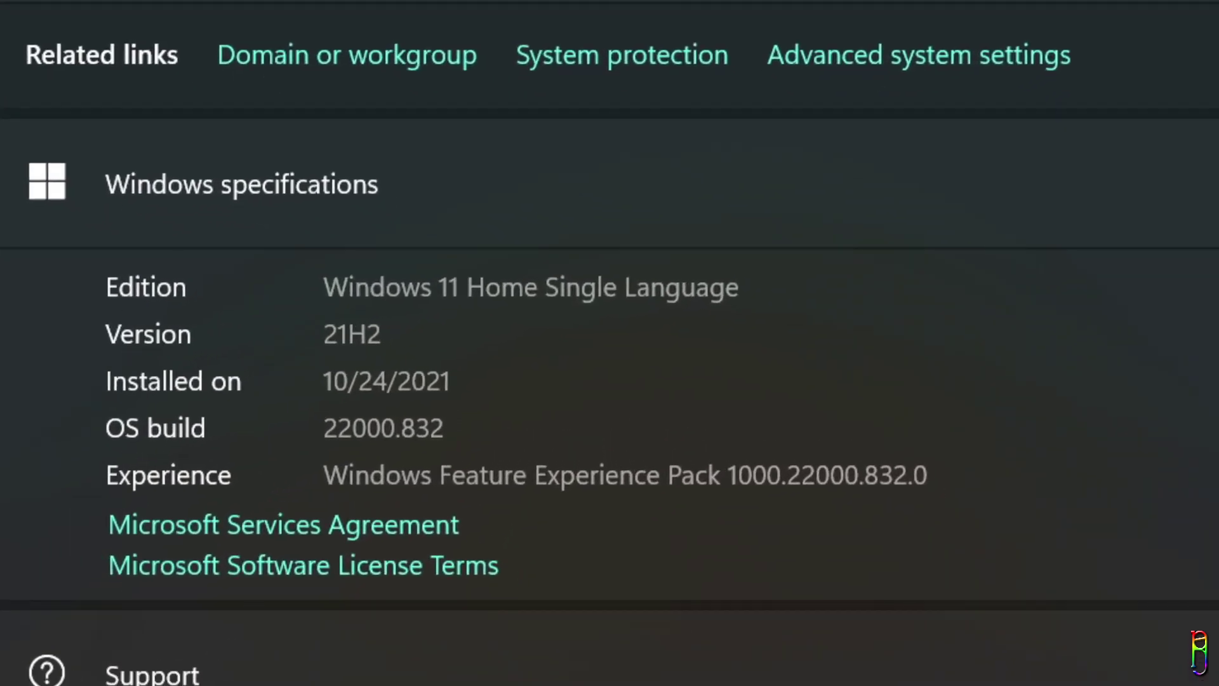
{"action": "mouse_move", "coordinate": [324, 427]}
{"action": "left_mouse_down"}
{"action": "mouse_move", "coordinate": [400, 428]}
{"action": "mouse_move", "coordinate": [324, 427]}
{"action": "left_mouse_up"}
{"action": "left_click", "coordinate": [422, 427]}
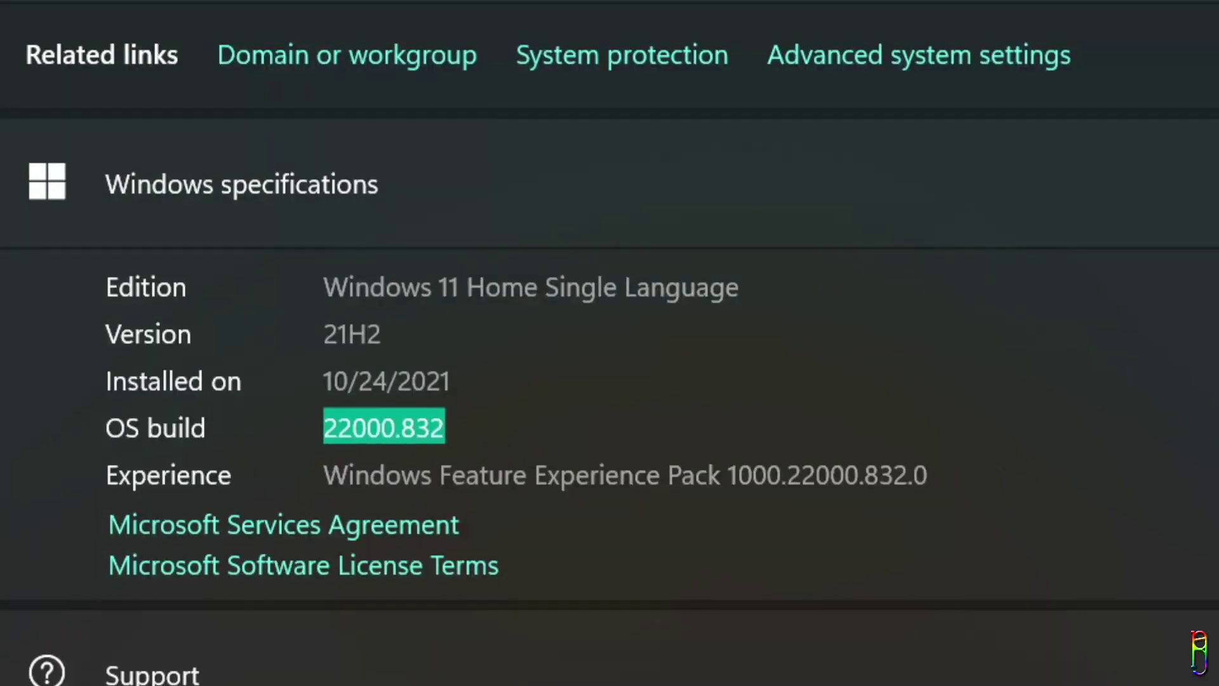
{"action": "left_click", "coordinate": [385, 427]}
{"action": "left_click_drag", "start_coordinate": [445, 427], "coordinate": [163, 428]}
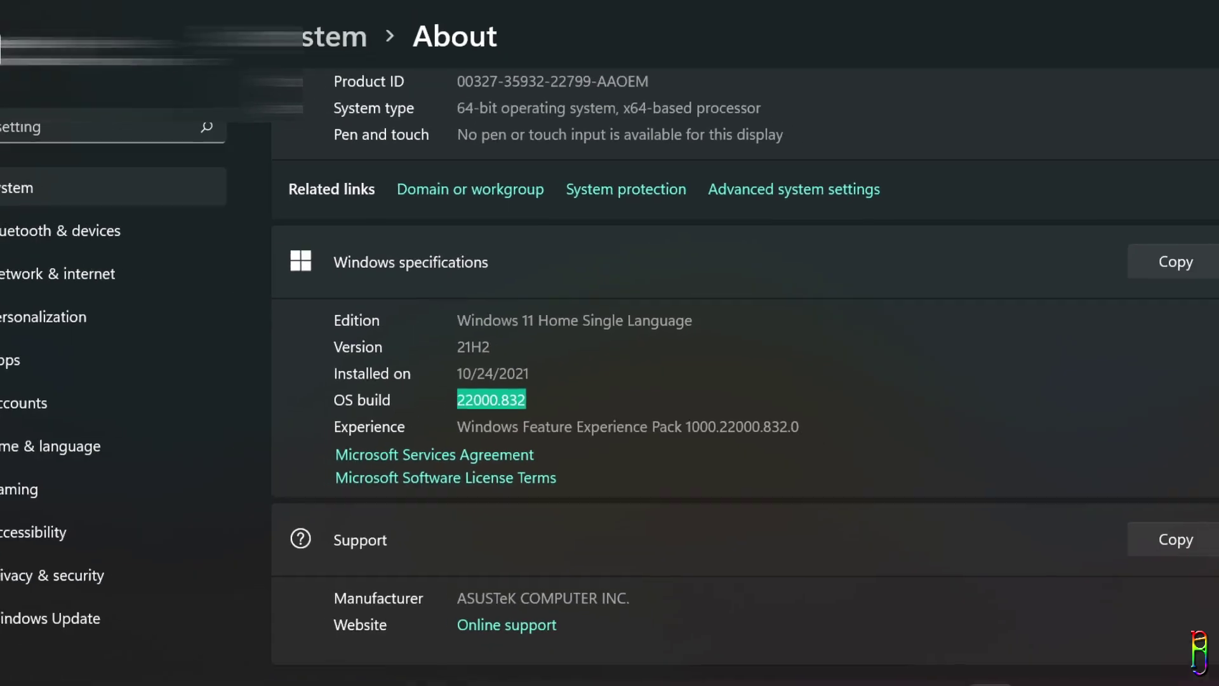
{"action": "left_click", "coordinate": [27, 151]}
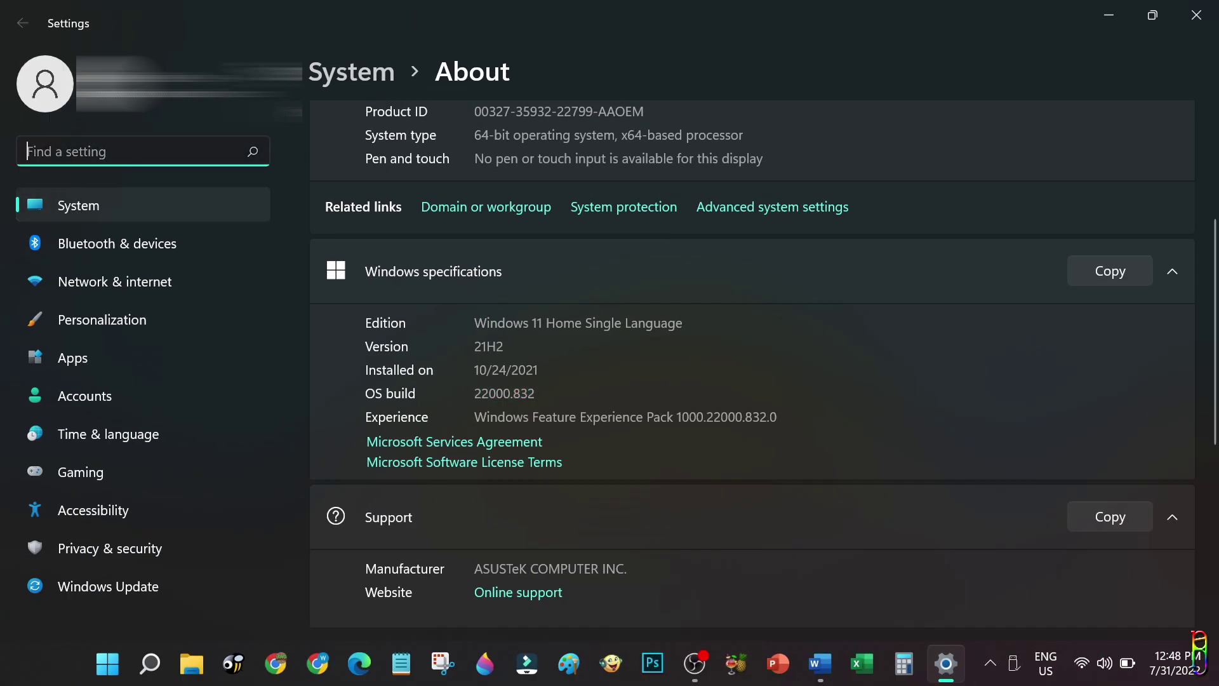
Confirm the Lock screen background stays Windows spotlight, then return to Personalization.
{"action": "left_click", "coordinate": [107, 319]}
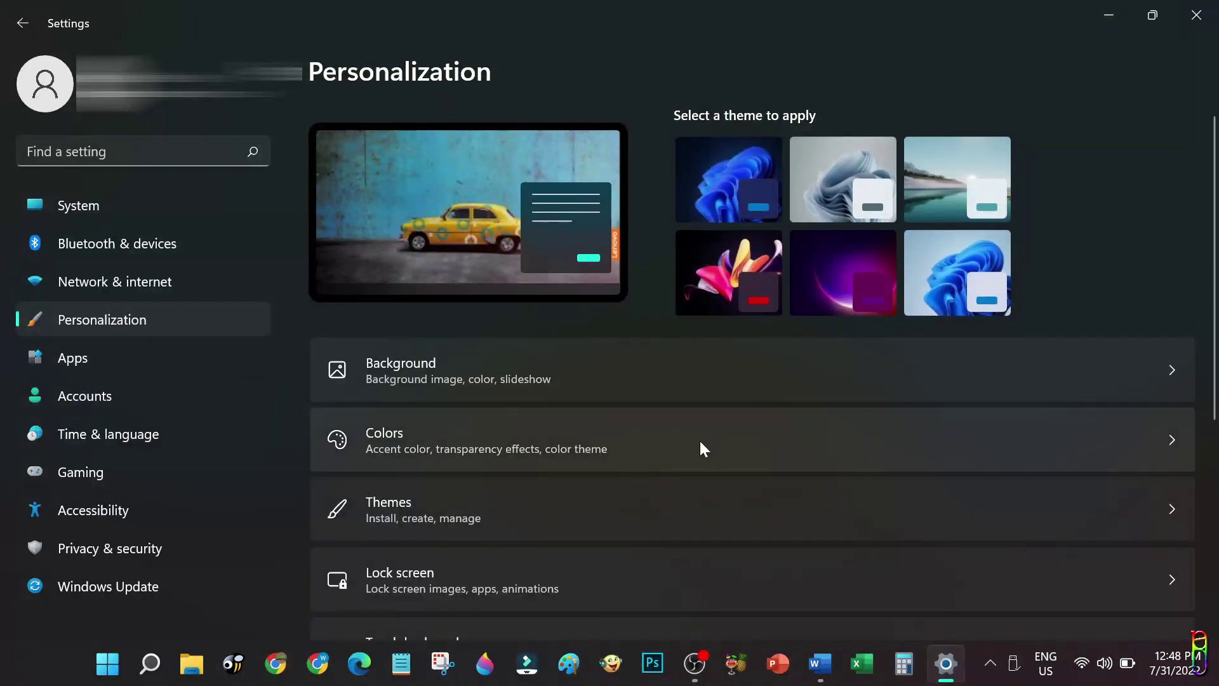
{"action": "scroll", "coordinate": [502, 502], "scroll_direction": "down", "scroll_amount": 2}
{"action": "left_click", "coordinate": [532, 496]}
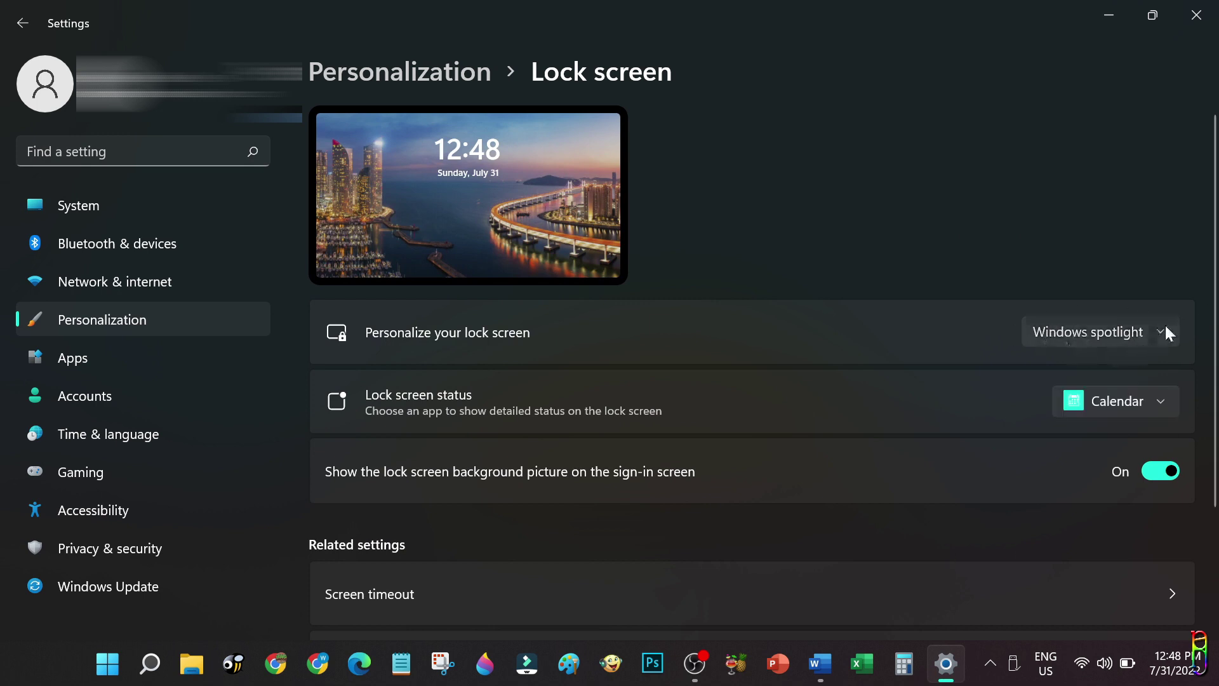
{"action": "left_click", "coordinate": [1160, 333]}
{"action": "left_click", "coordinate": [1076, 235]}
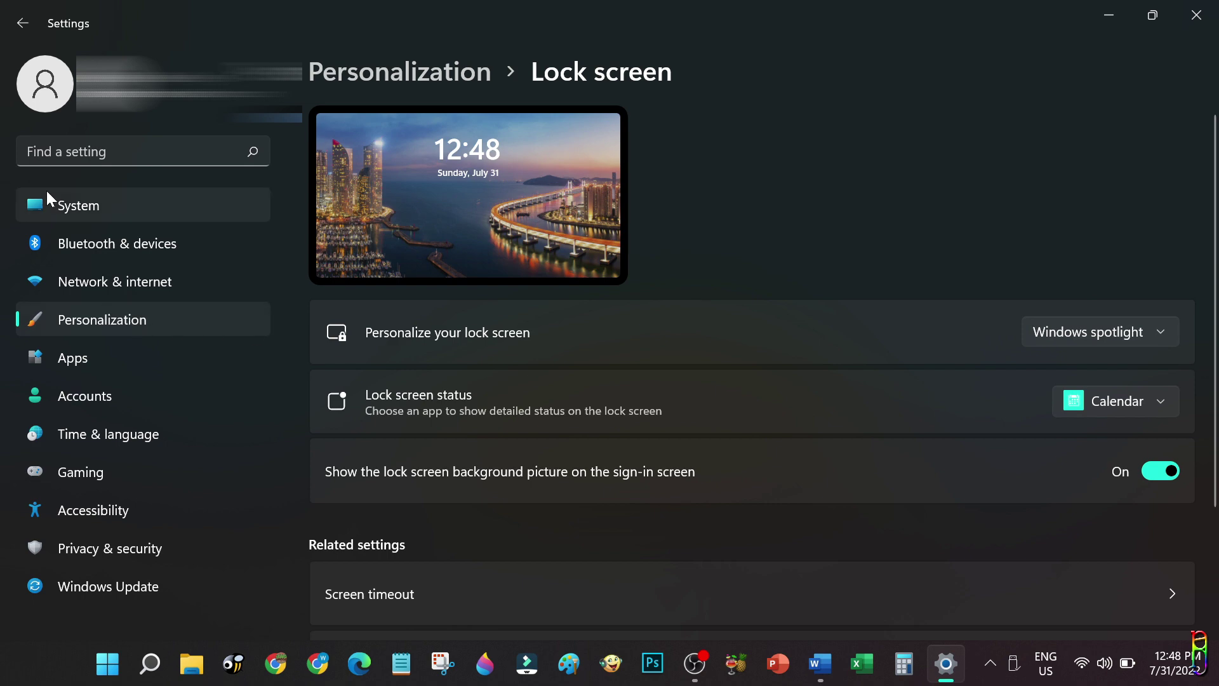
{"action": "left_click", "coordinate": [114, 318]}
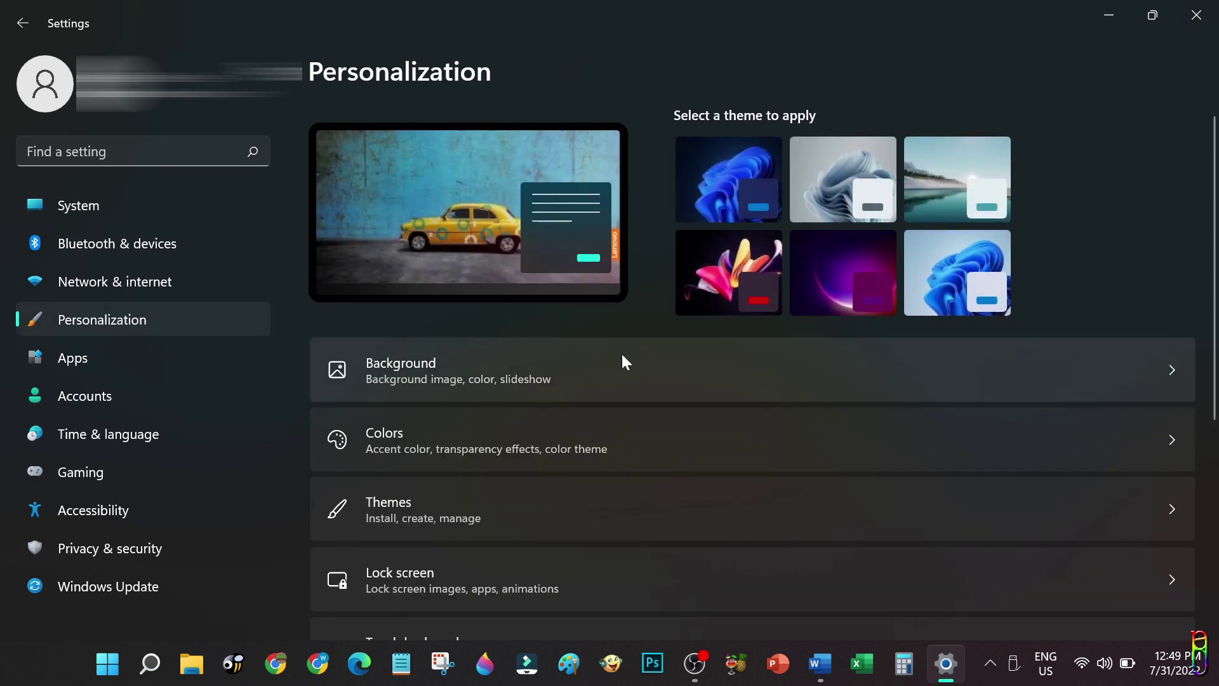
Set the desktop background to Windows spotlight and minimize Settings to view the wallpaper.
{"action": "left_click", "coordinate": [417, 365]}
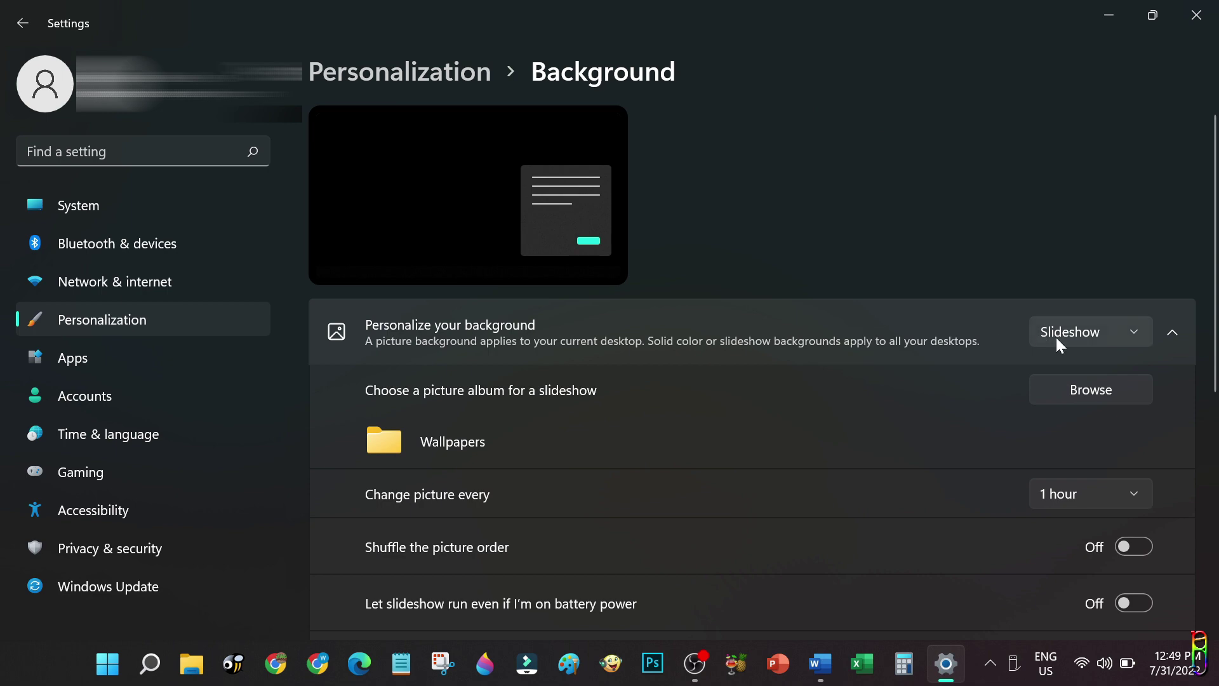
{"action": "left_click", "coordinate": [1161, 14]}
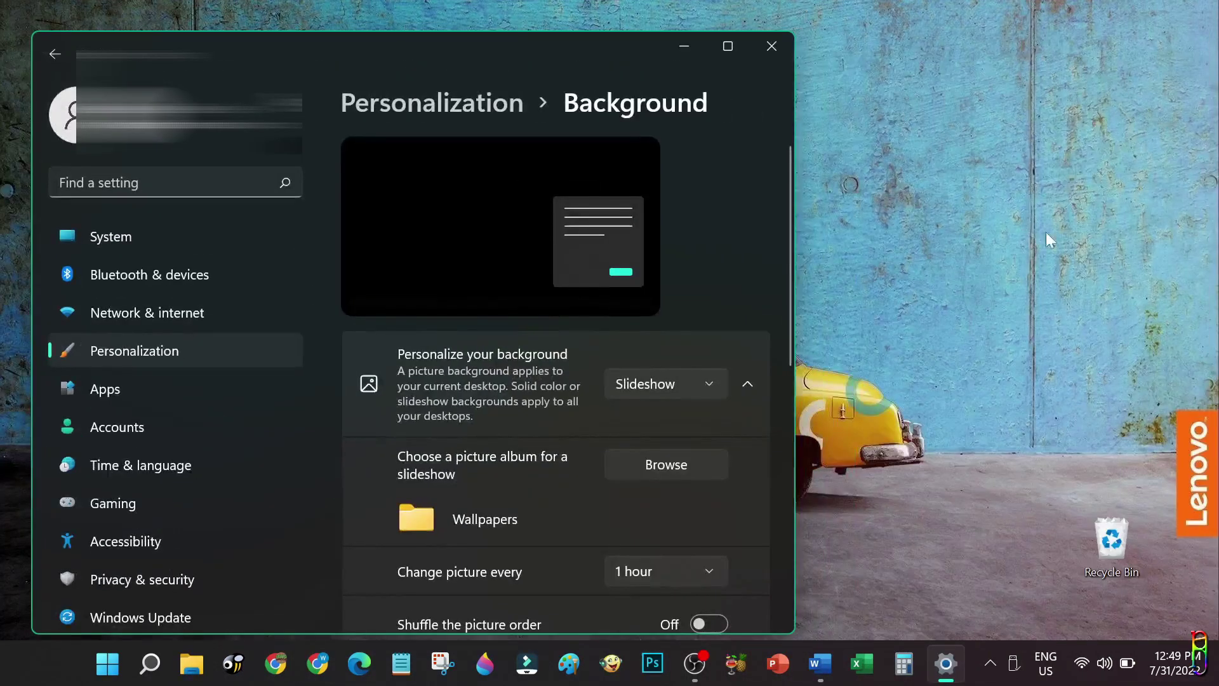
{"action": "left_click", "coordinate": [728, 47]}
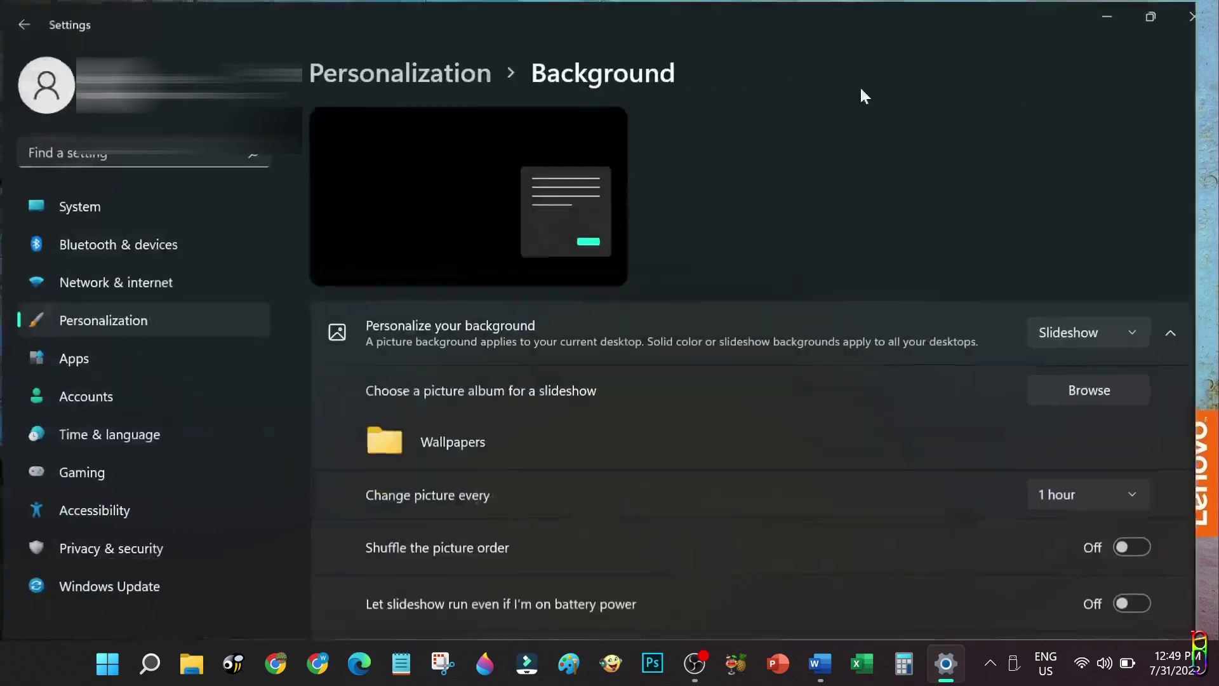
{"action": "left_click", "coordinate": [1113, 334]}
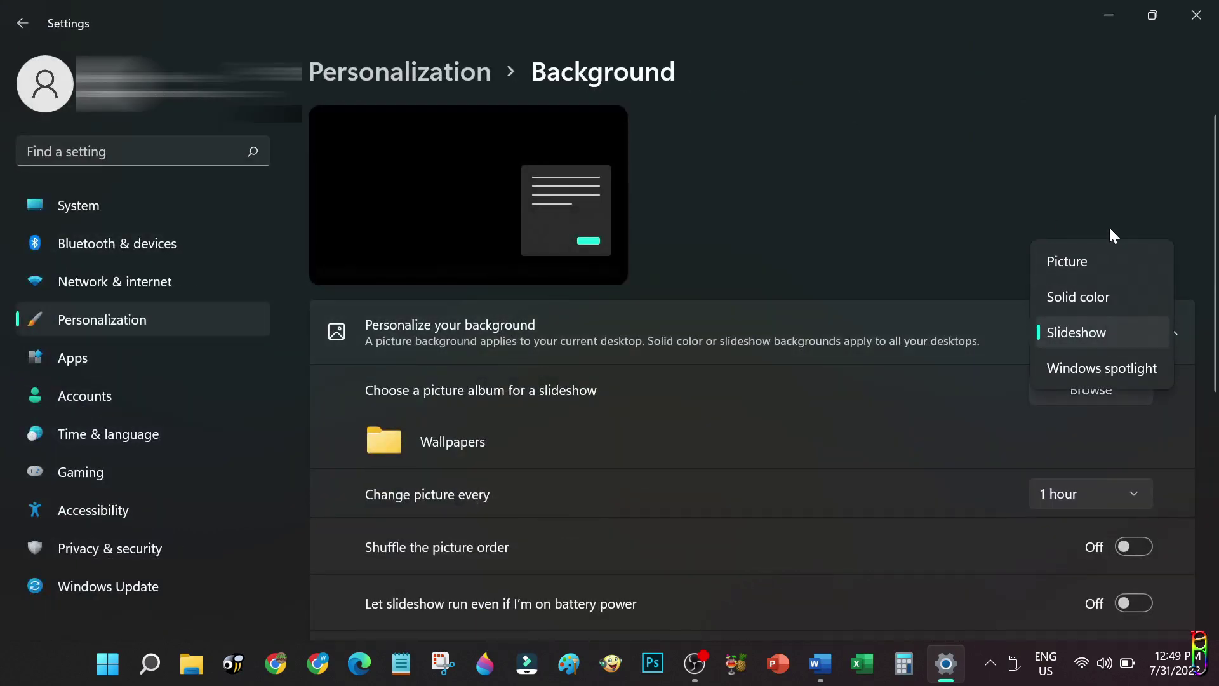
{"action": "left_click", "coordinate": [1085, 372]}
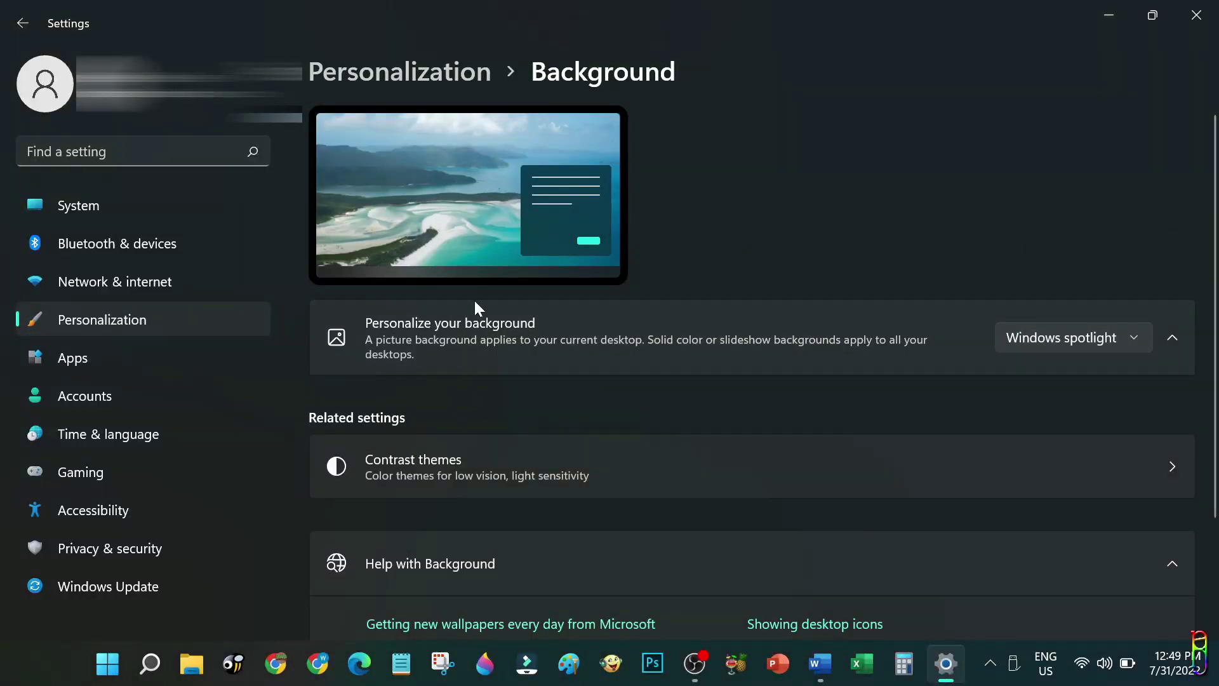
{"action": "left_click", "coordinate": [1154, 14]}
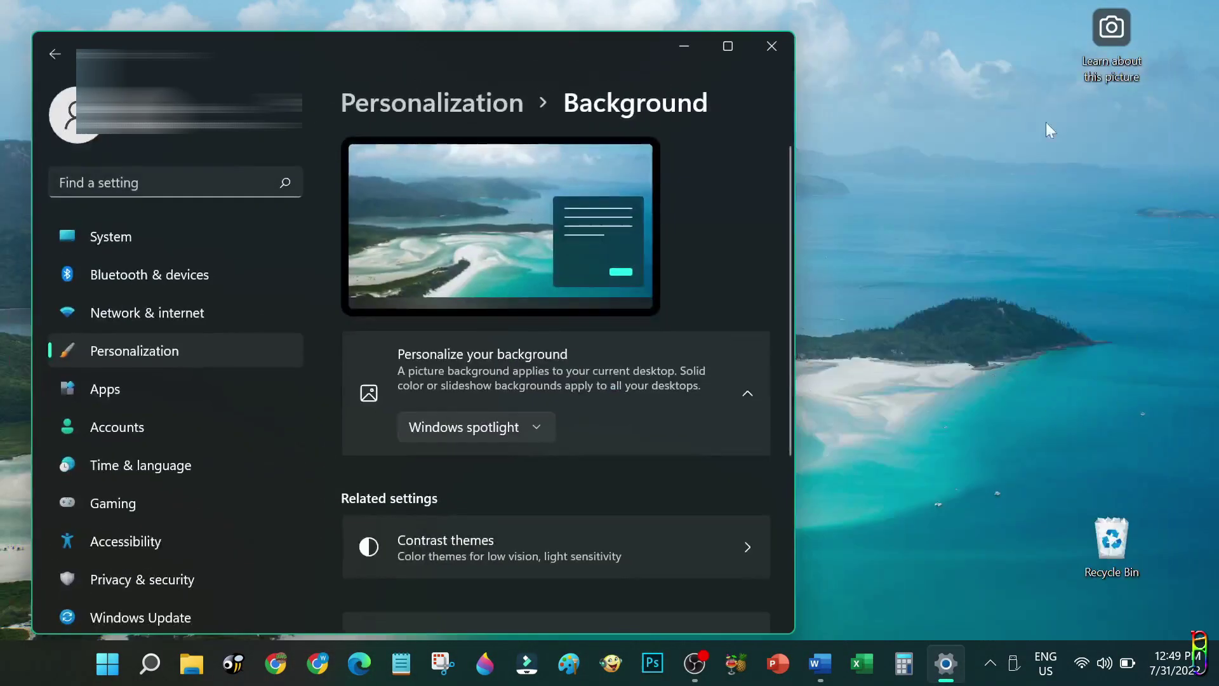
{"action": "left_click", "coordinate": [675, 46]}
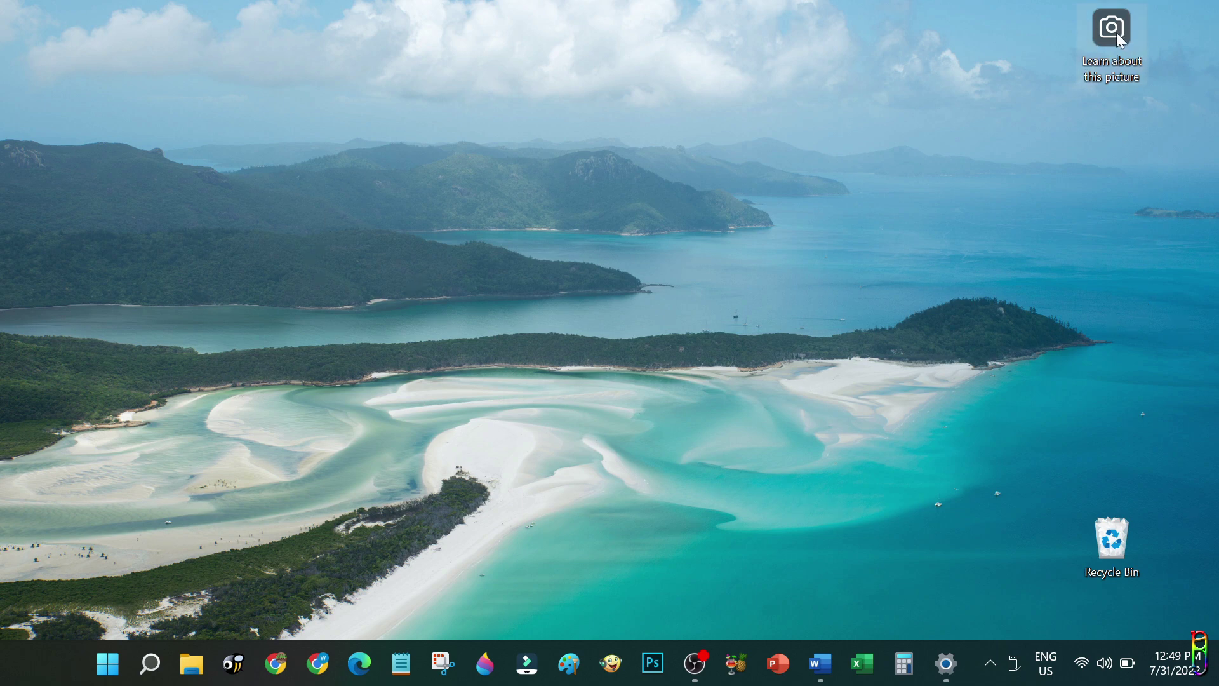
{"action": "mouse_move", "coordinate": [1109, 26]}
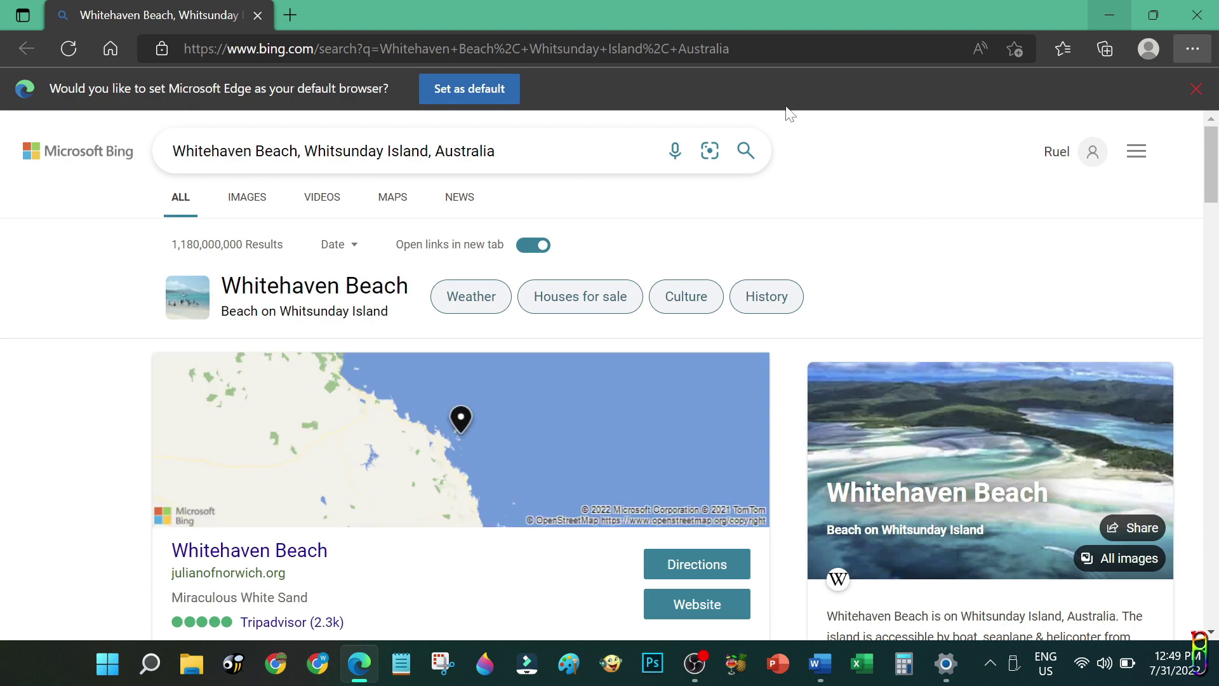
{"action": "scroll", "coordinate": [727, 358], "scroll_direction": "down", "scroll_amount": 5}
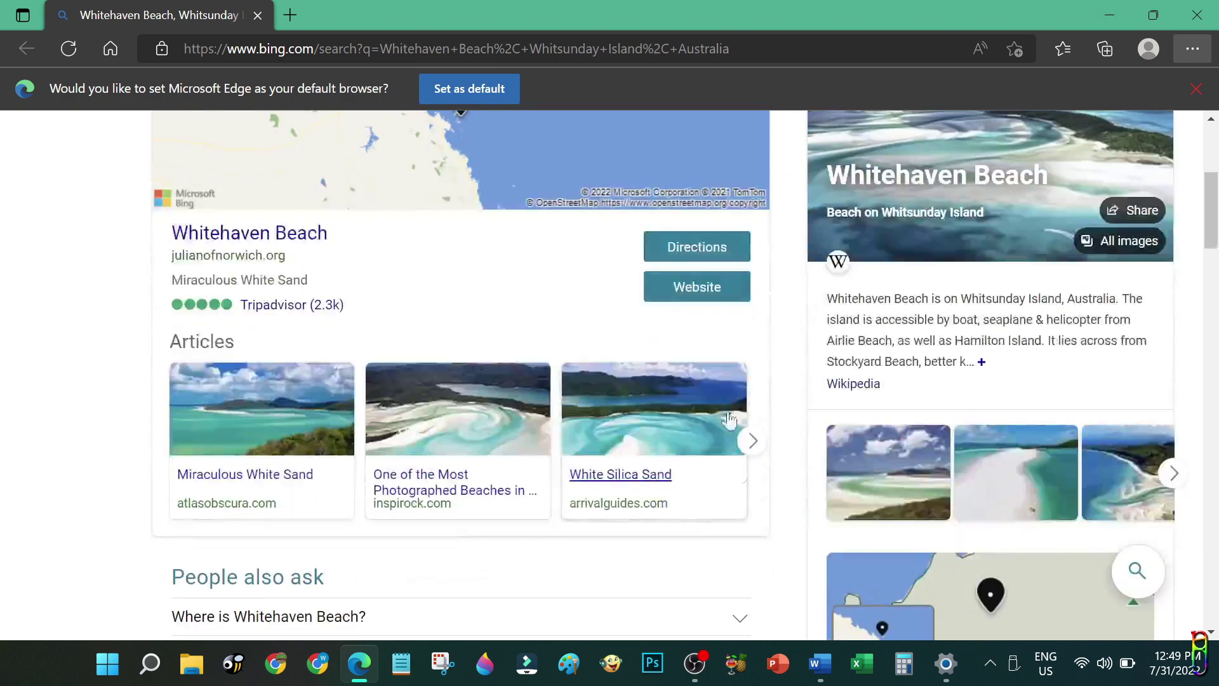
{"action": "scroll", "coordinate": [286, 430], "scroll_direction": "up", "scroll_amount": 5}
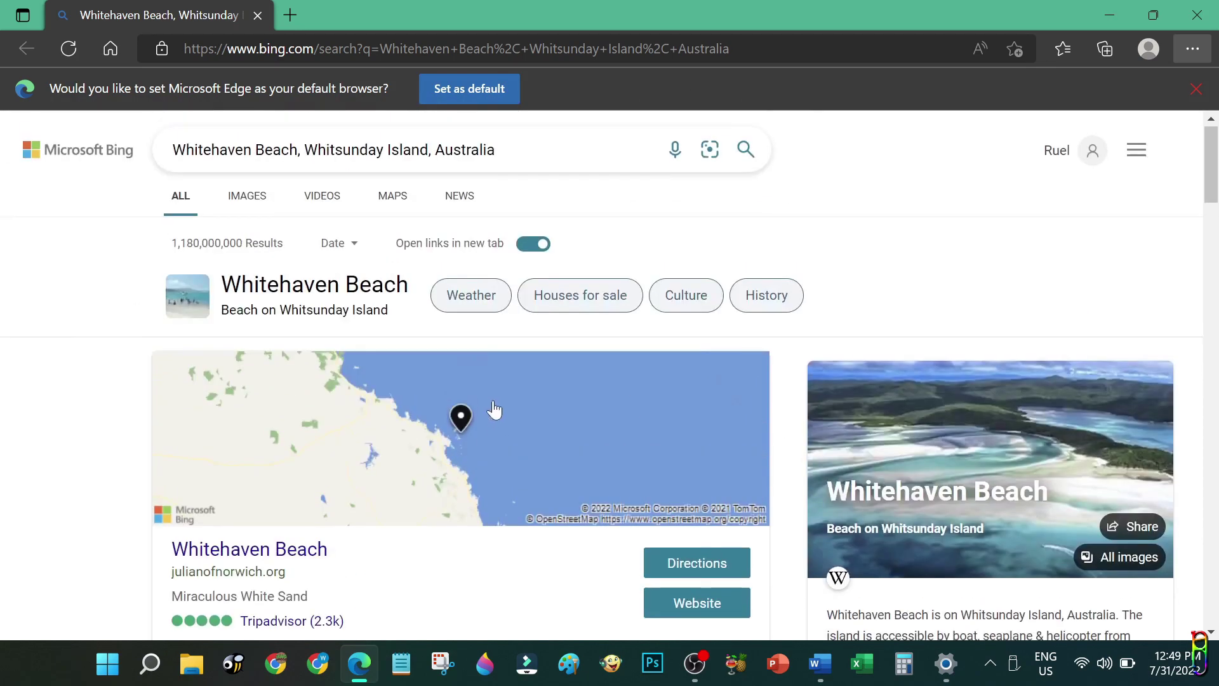
{"action": "left_click", "coordinate": [1196, 17]}
{"action": "right_click", "coordinate": [714, 186]}
{"action": "left_click", "coordinate": [542, 175]}
Restore Settings, confirm the background remains Windows spotlight, and minimize again to view the wallpaper.
{"action": "left_click", "coordinate": [946, 664]}
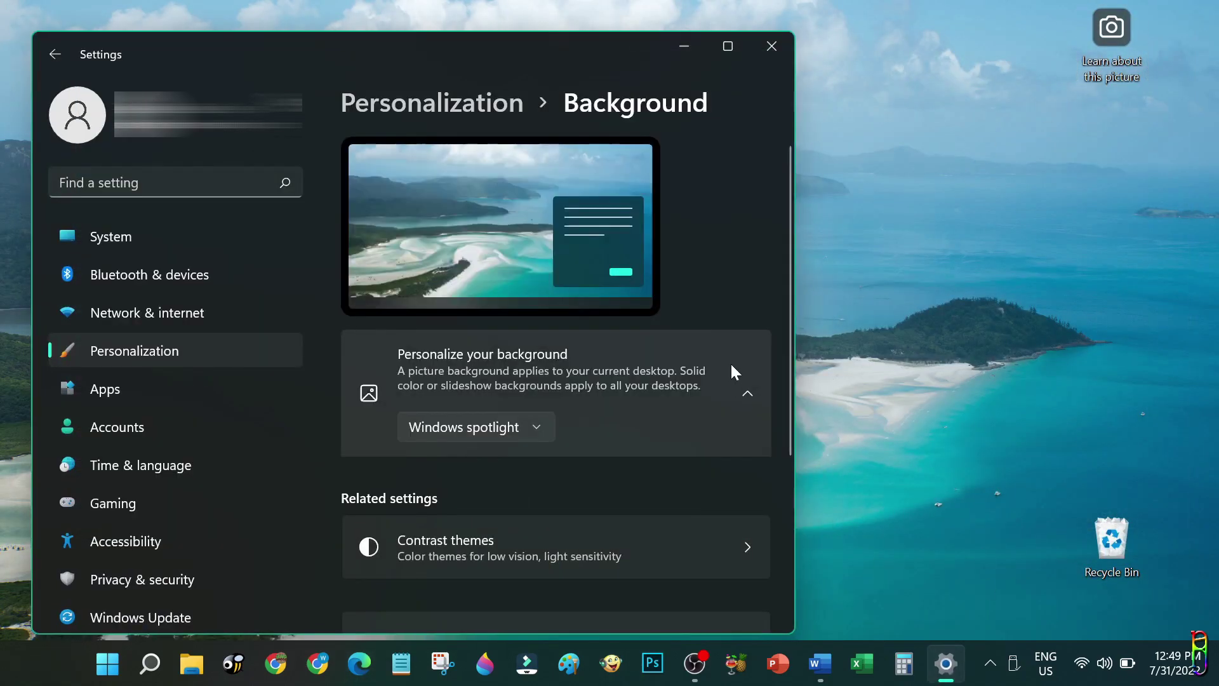
{"action": "left_click", "coordinate": [532, 427]}
{"action": "left_click", "coordinate": [597, 377]}
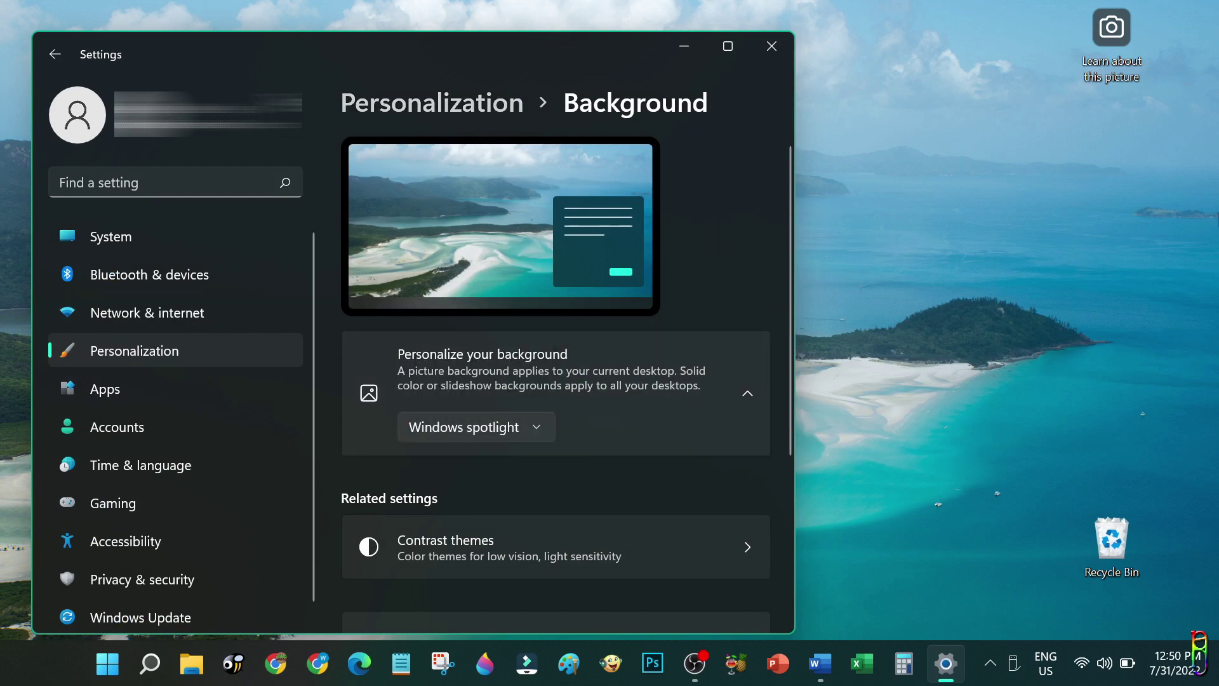
{"action": "left_click", "coordinate": [685, 48]}
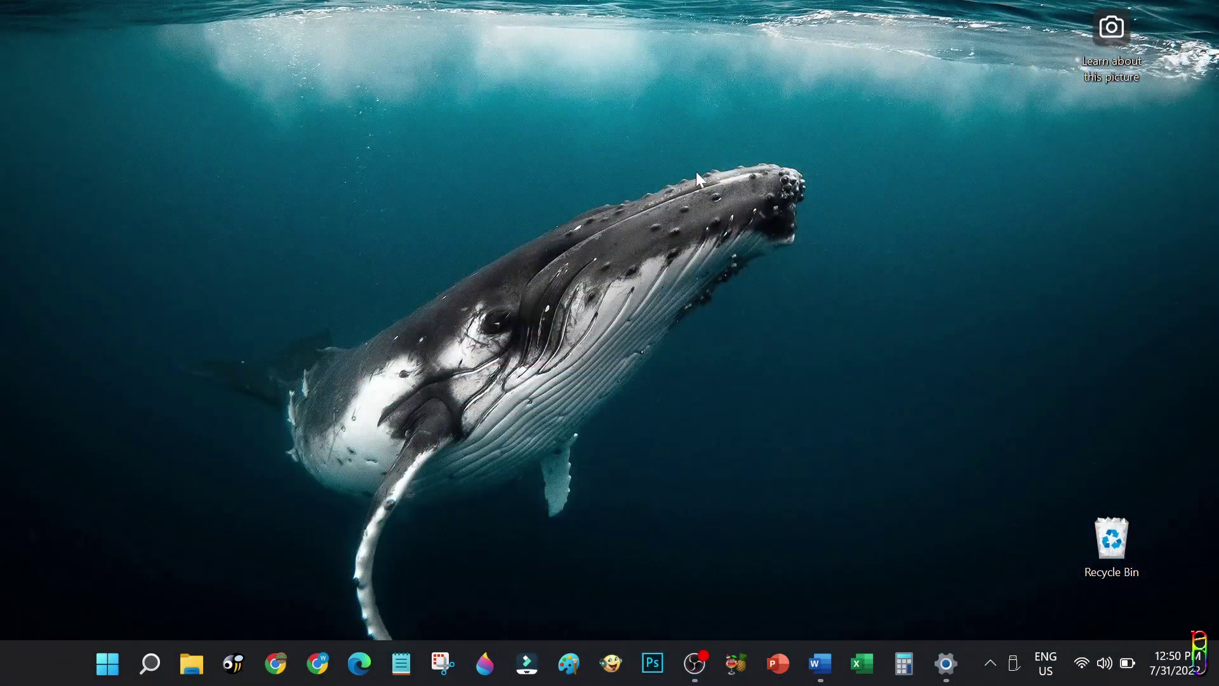
Restore Settings, go to the main Personalization page, and widen the window.
{"action": "left_click", "coordinate": [947, 667]}
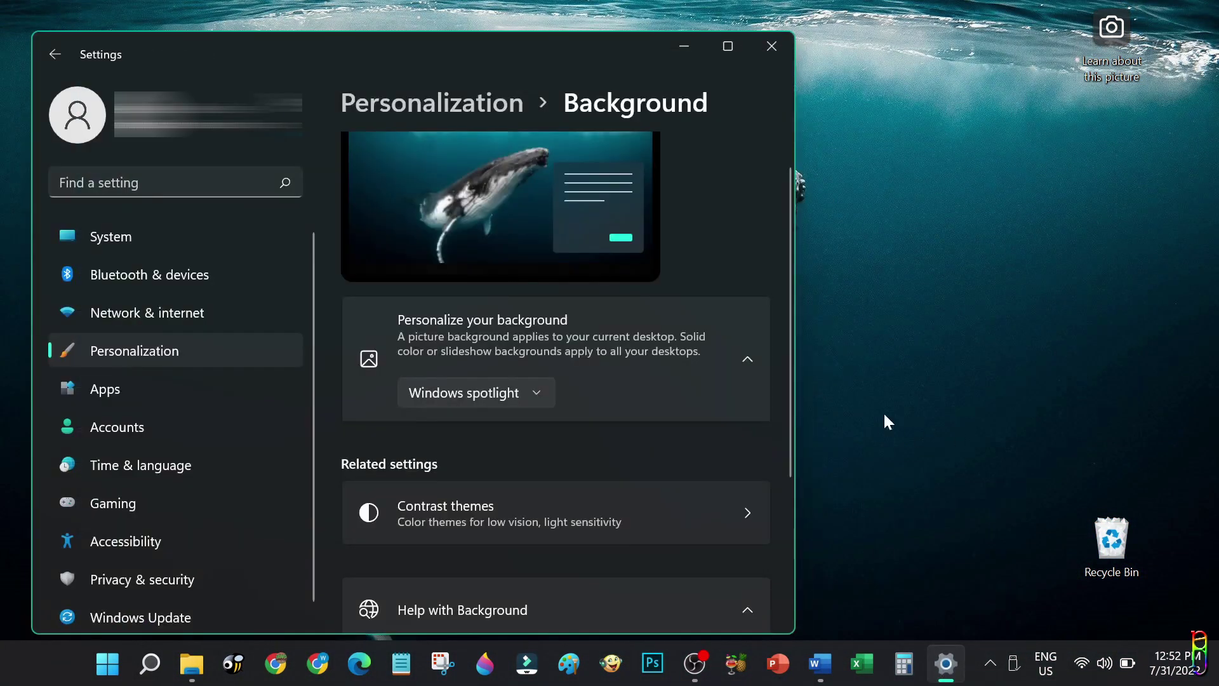
{"action": "scroll", "coordinate": [242, 394], "scroll_direction": "down", "scroll_amount": 1}
{"action": "left_click", "coordinate": [210, 341]}
{"action": "left_click_drag", "start_coordinate": [793, 326], "coordinate": [871, 321]}
Open the Themes page in a taller window and browse the Custom current theme and theme grid.
{"action": "left_click_drag", "start_coordinate": [865, 261], "coordinate": [846, 452]}
{"action": "left_click", "coordinate": [641, 335]}
{"action": "left_click_drag", "start_coordinate": [547, 35], "coordinate": [547, 2]}
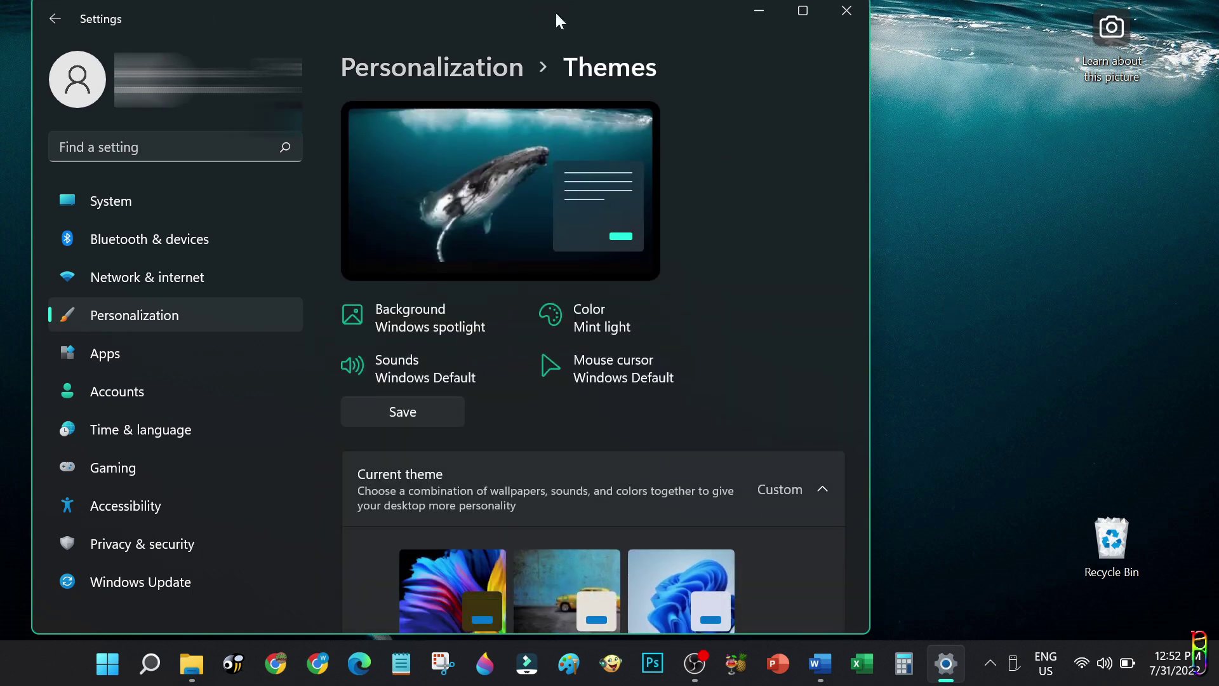
{"action": "scroll", "coordinate": [763, 371], "scroll_direction": "down", "scroll_amount": 5}
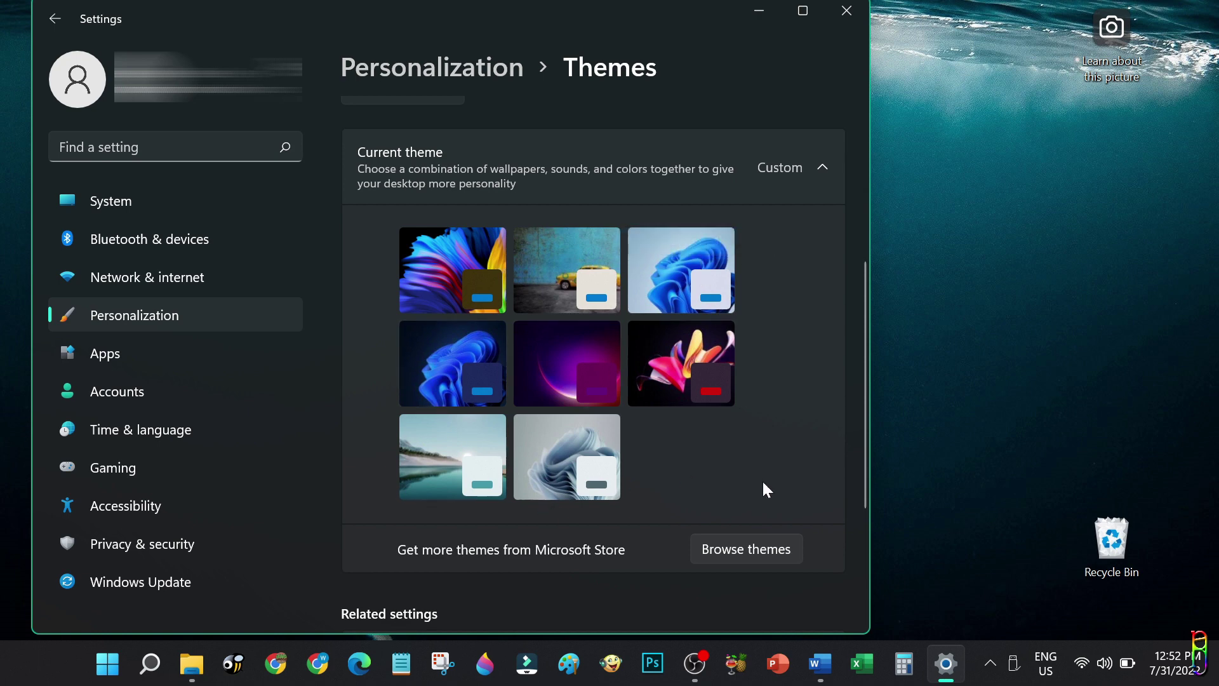
{"action": "scroll", "coordinate": [828, 495], "scroll_direction": "down", "scroll_amount": 4}
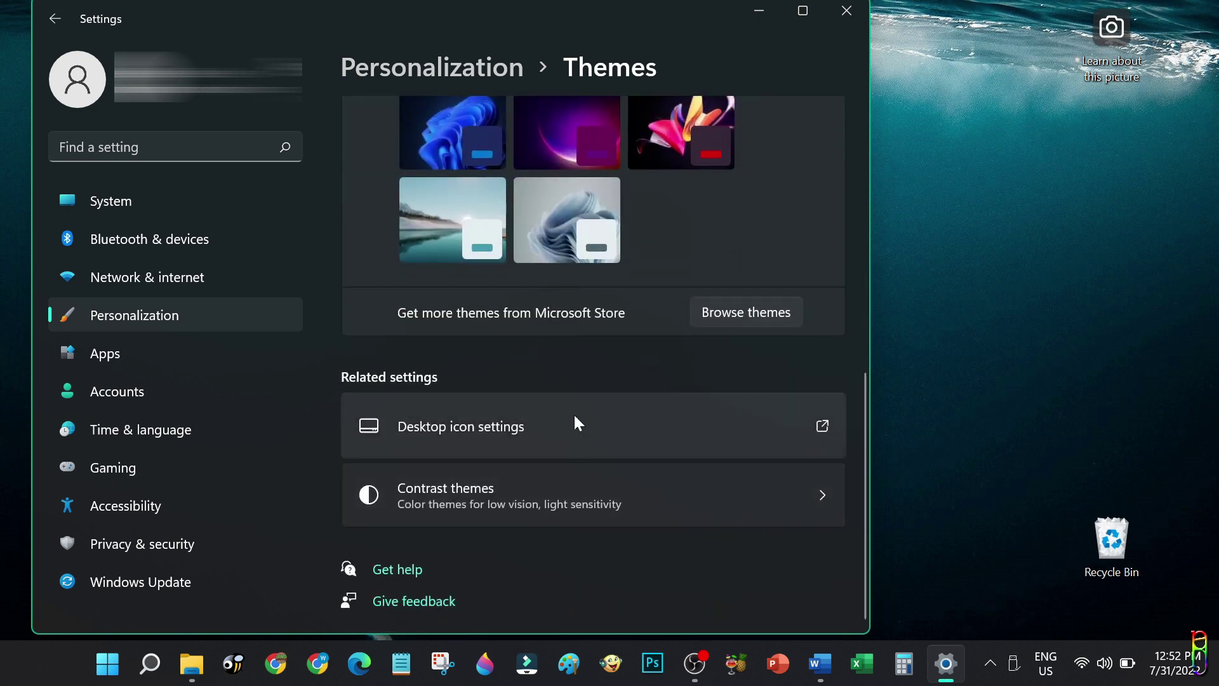
{"action": "scroll", "coordinate": [722, 543], "scroll_direction": "up", "scroll_amount": 7}
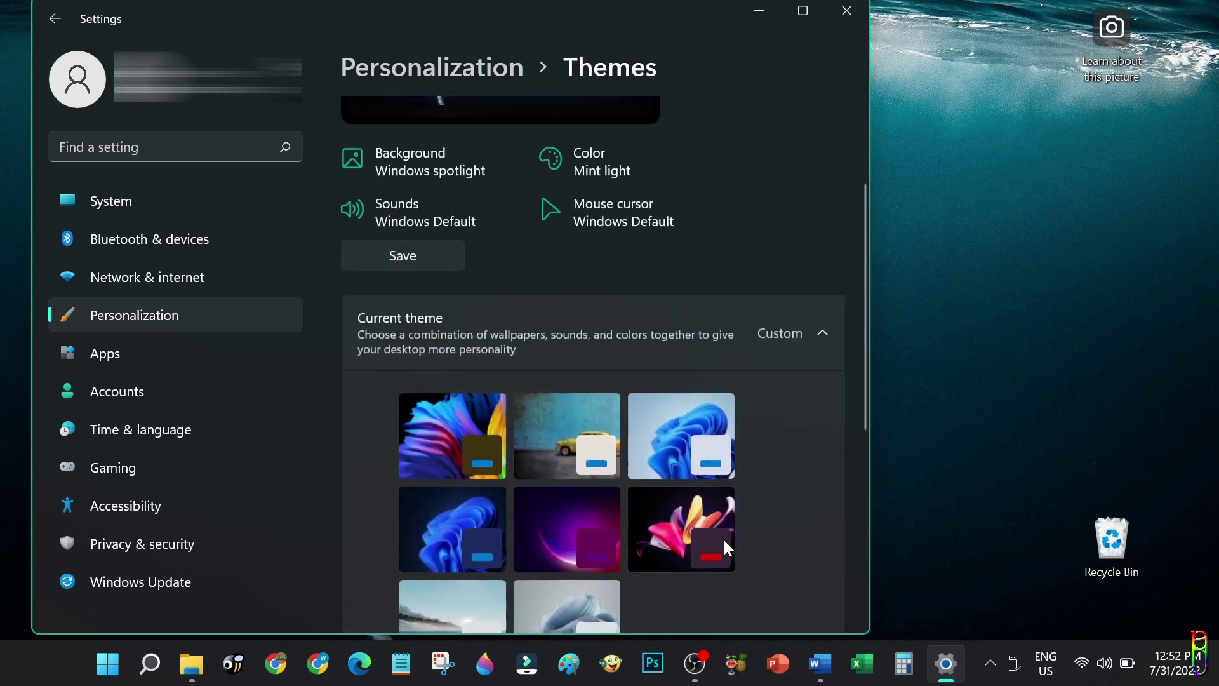
{"action": "scroll", "coordinate": [740, 318], "scroll_direction": "down", "scroll_amount": 4}
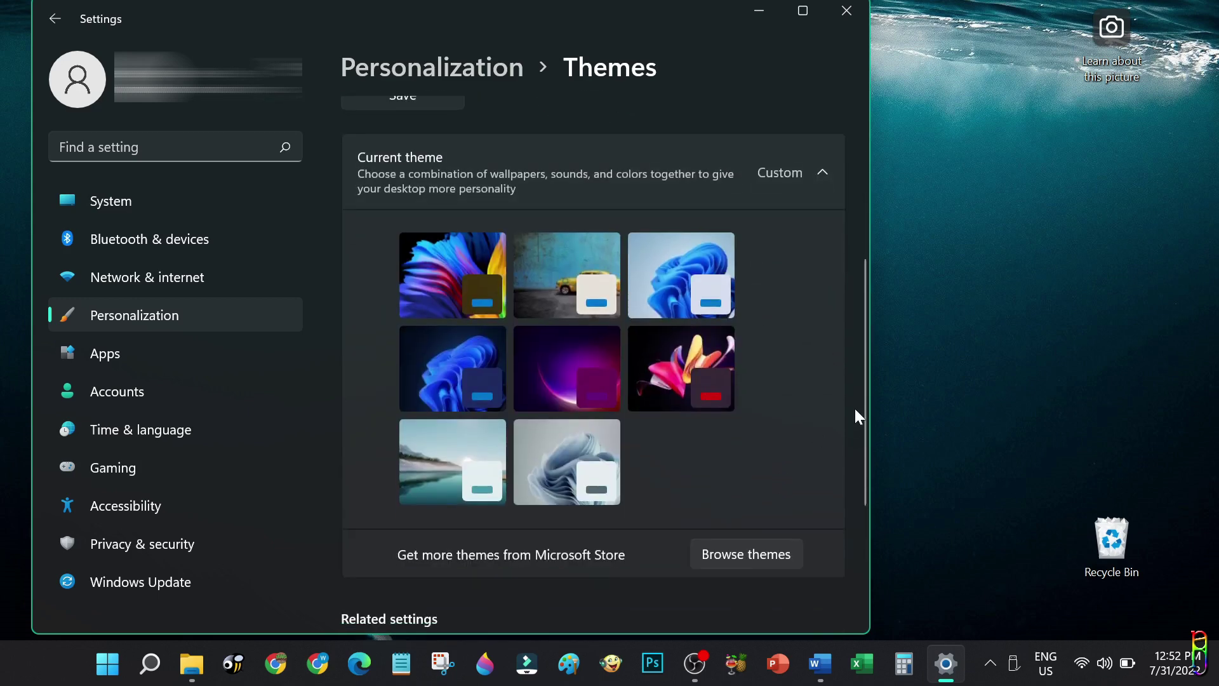
Browse the Microsoft Store Themes collection, including Night Skies PREMIUM and Beach Glow.
{"action": "left_click", "coordinate": [753, 553]}
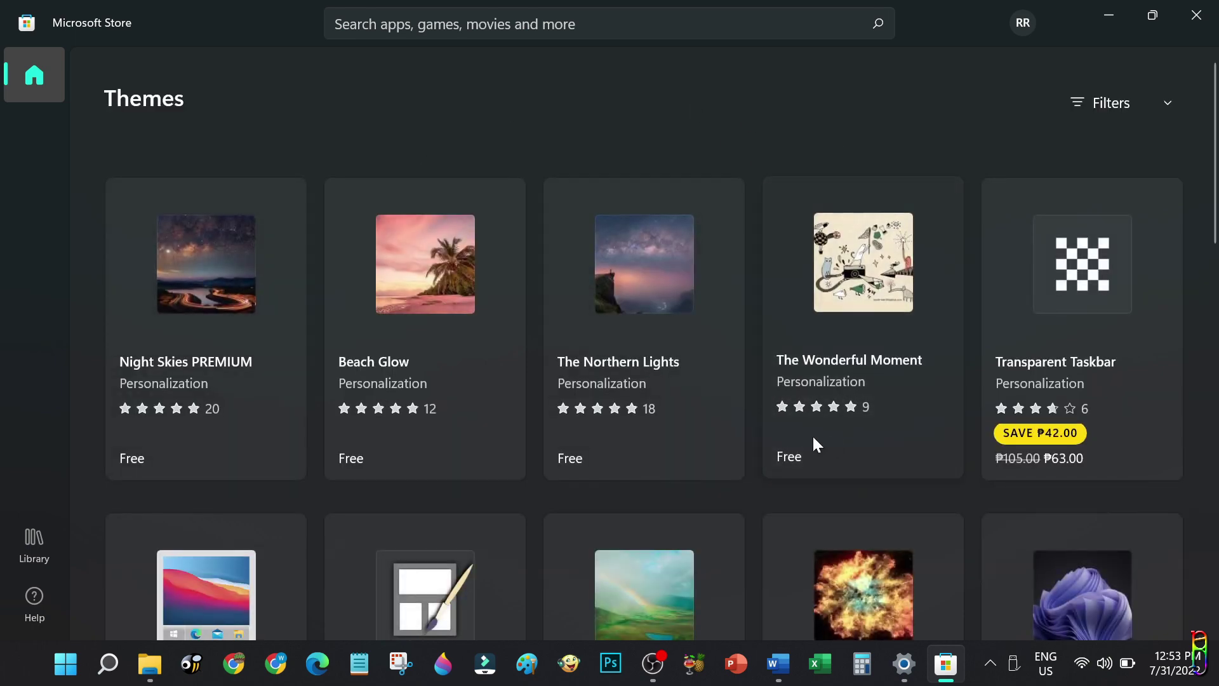
{"action": "scroll", "coordinate": [1114, 420], "scroll_direction": "down", "scroll_amount": 5}
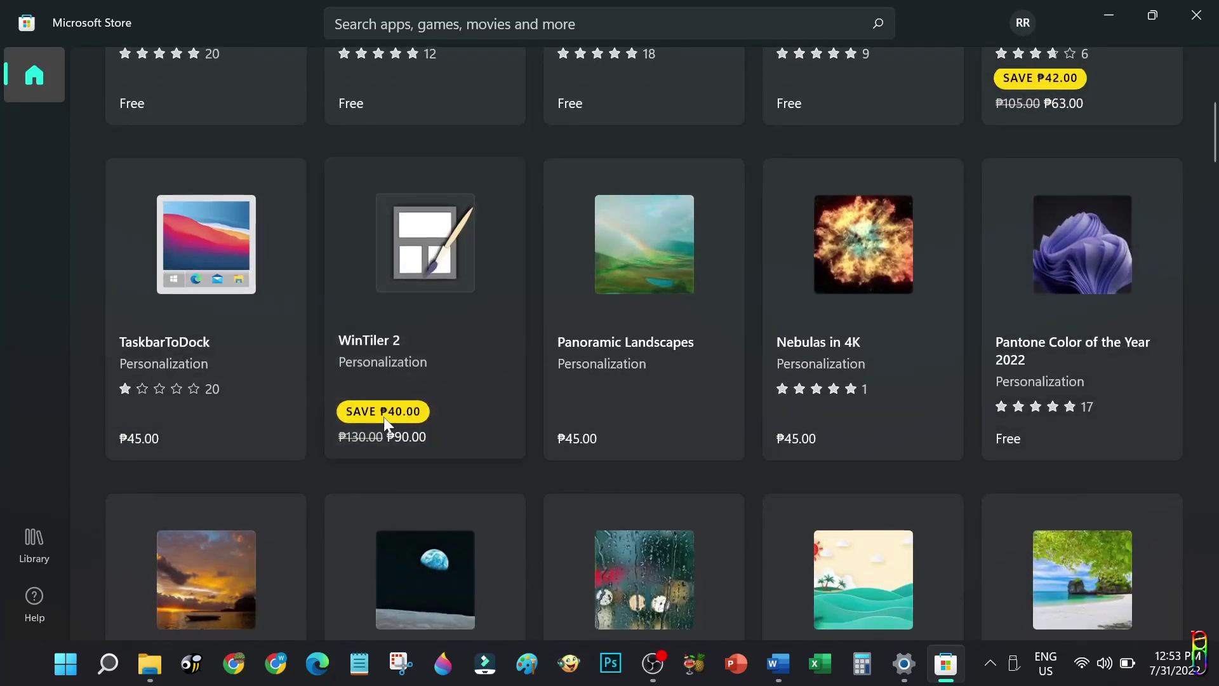
{"action": "scroll", "coordinate": [968, 326], "scroll_direction": "down", "scroll_amount": 5}
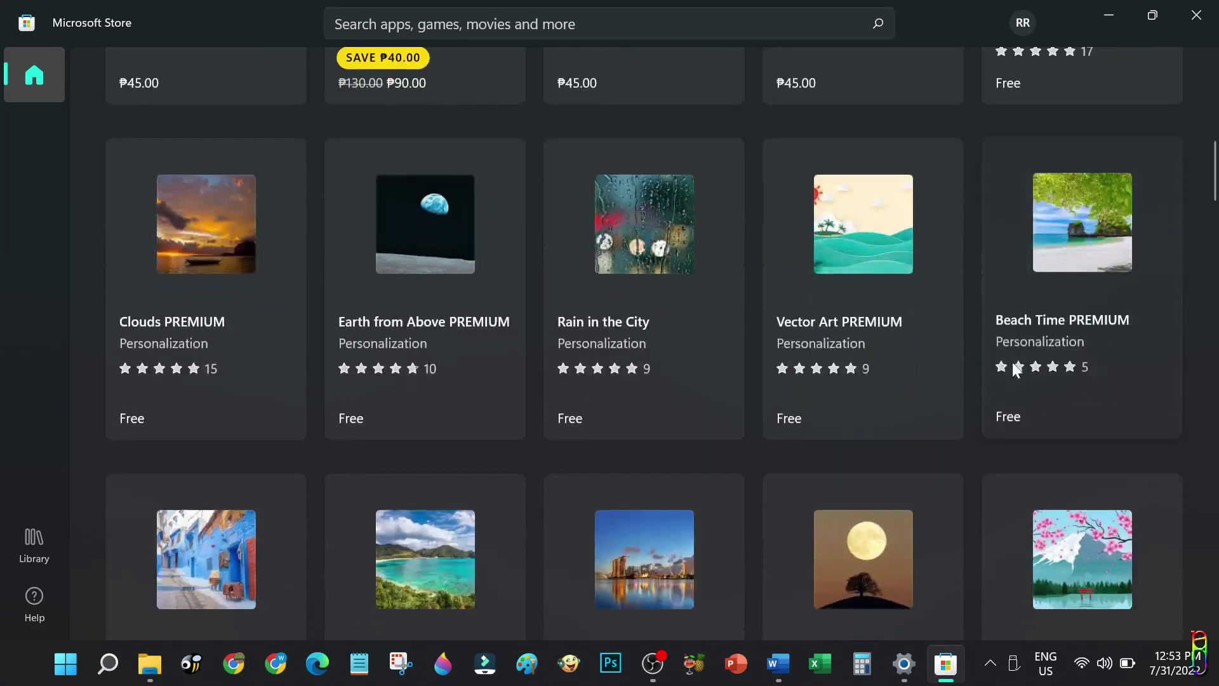
Get the free Rain in the City theme from its Store page and open it.
{"action": "left_click", "coordinate": [653, 247]}
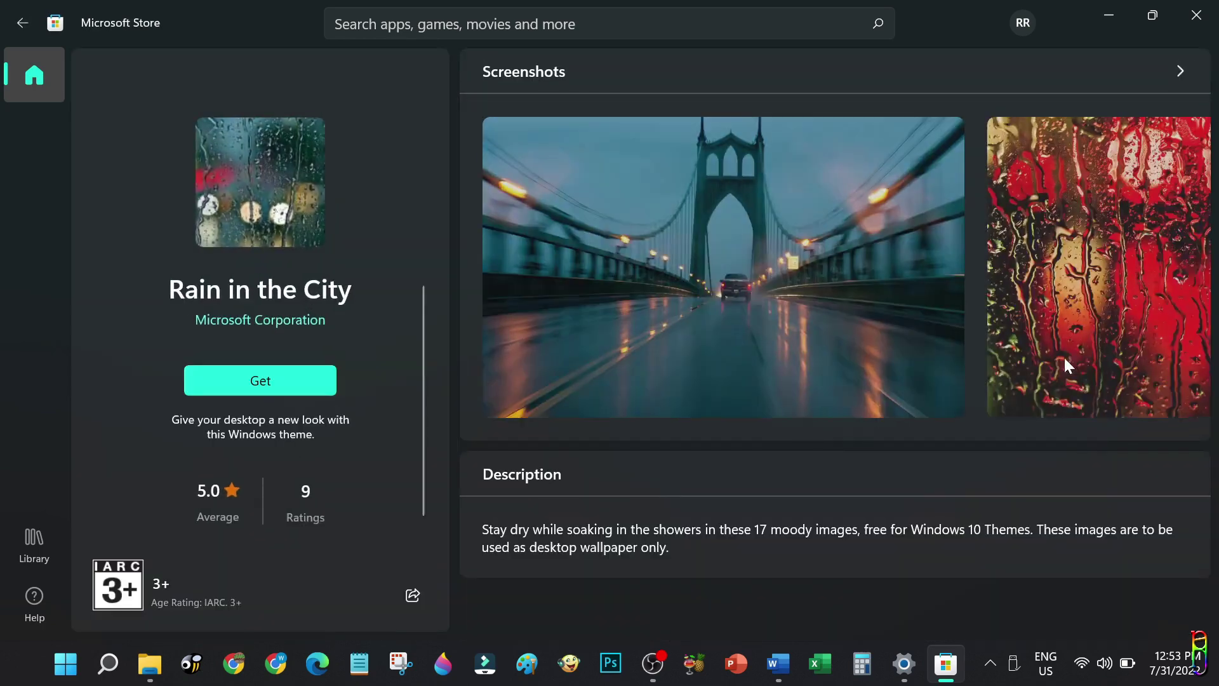
{"action": "left_click", "coordinate": [231, 381]}
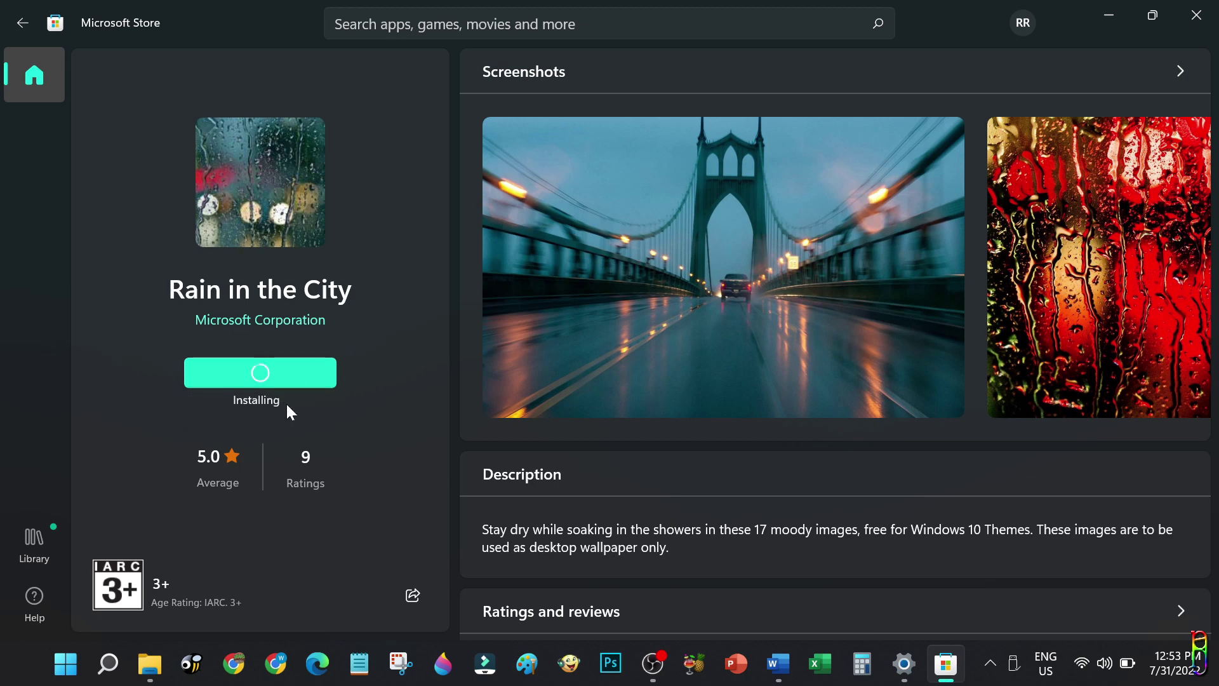
{"action": "left_click", "coordinate": [254, 380]}
Apply Rain in the City, review its rainy-glass slideshow, light mode and Navy blue color, then go back.
{"action": "left_click", "coordinate": [474, 413]}
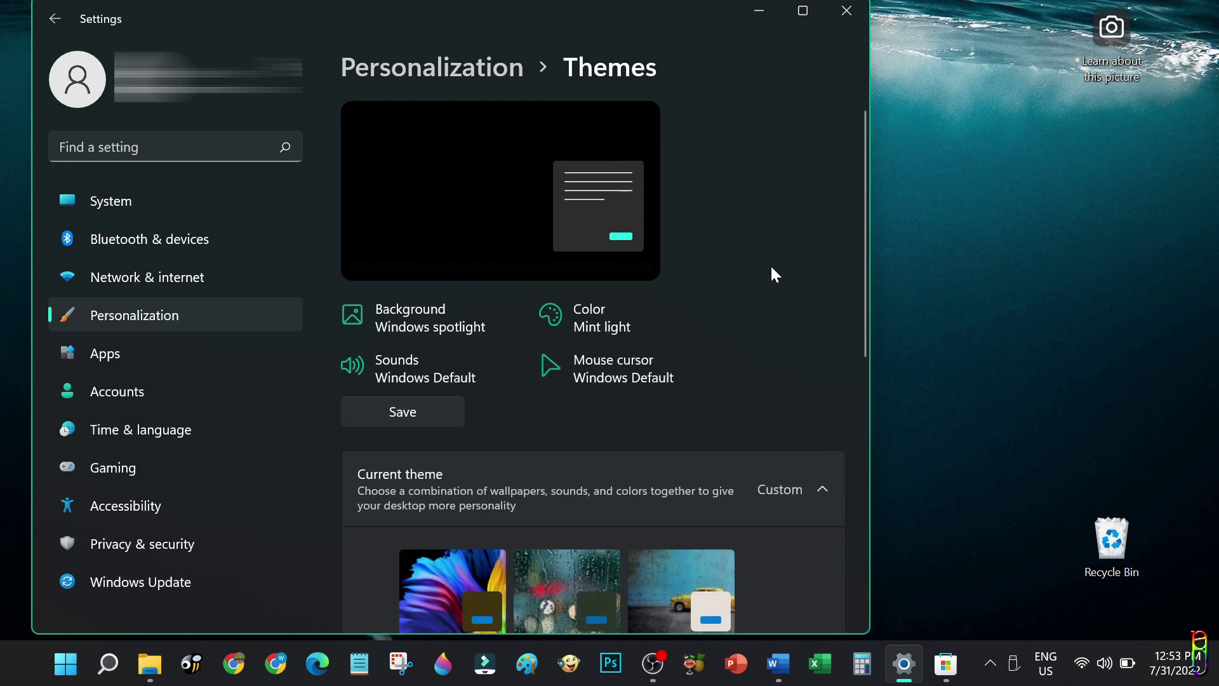
{"action": "scroll", "coordinate": [771, 267], "scroll_direction": "down", "scroll_amount": 2}
{"action": "scroll", "coordinate": [771, 267], "scroll_direction": "down", "scroll_amount": 4}
{"action": "scroll", "coordinate": [762, 298], "scroll_direction": "down", "scroll_amount": 1}
{"action": "scroll", "coordinate": [774, 311], "scroll_direction": "up", "scroll_amount": 1}
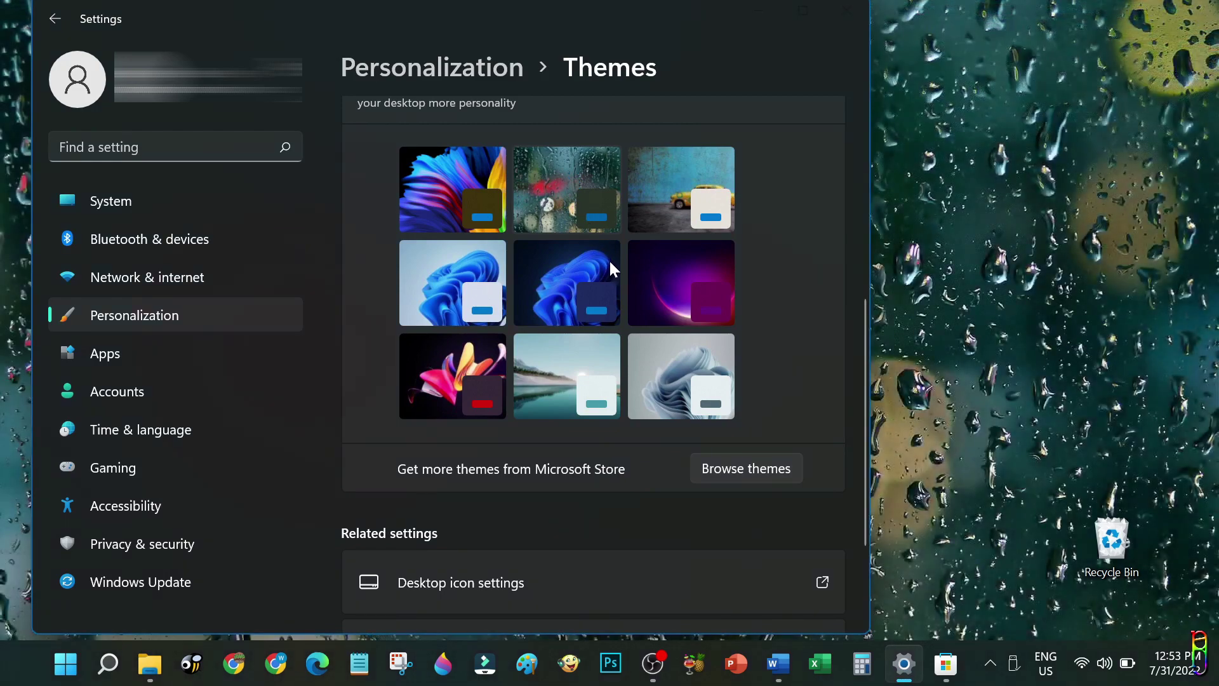
{"action": "scroll", "coordinate": [757, 231], "scroll_direction": "down", "scroll_amount": 1}
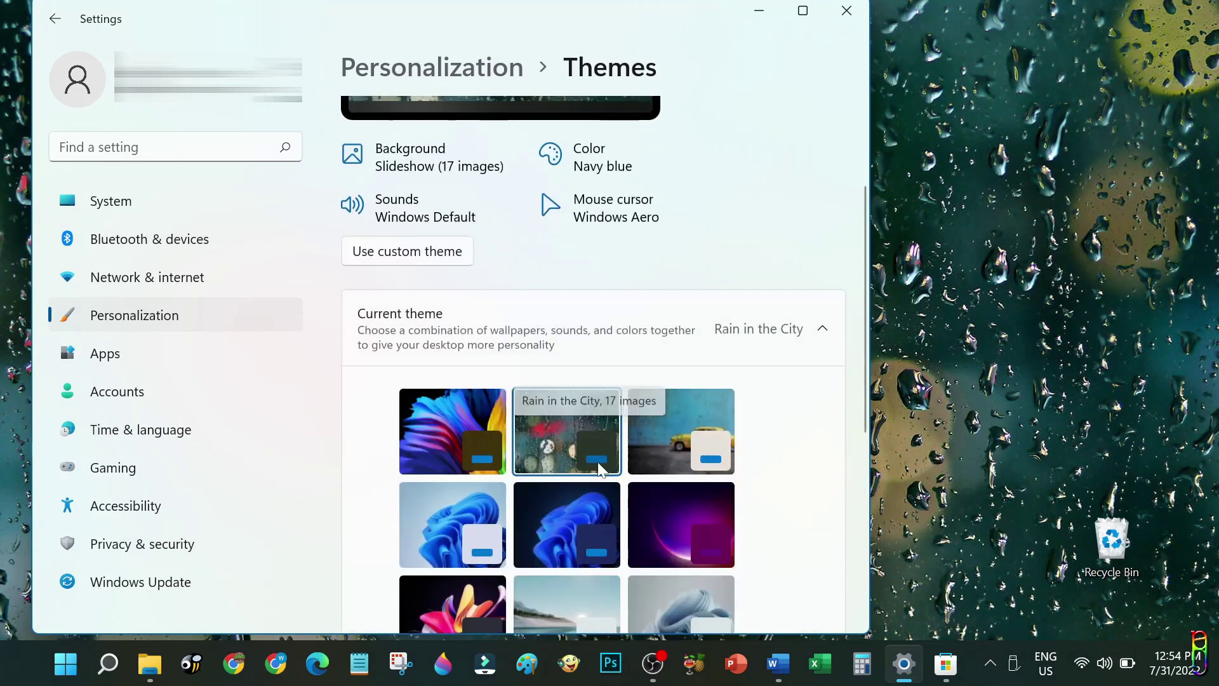
{"action": "scroll", "coordinate": [730, 318], "scroll_direction": "down", "scroll_amount": 3}
{"action": "key", "text": "alt+Left"}
{"action": "scroll", "coordinate": [756, 337], "scroll_direction": "down", "scroll_amount": 5}
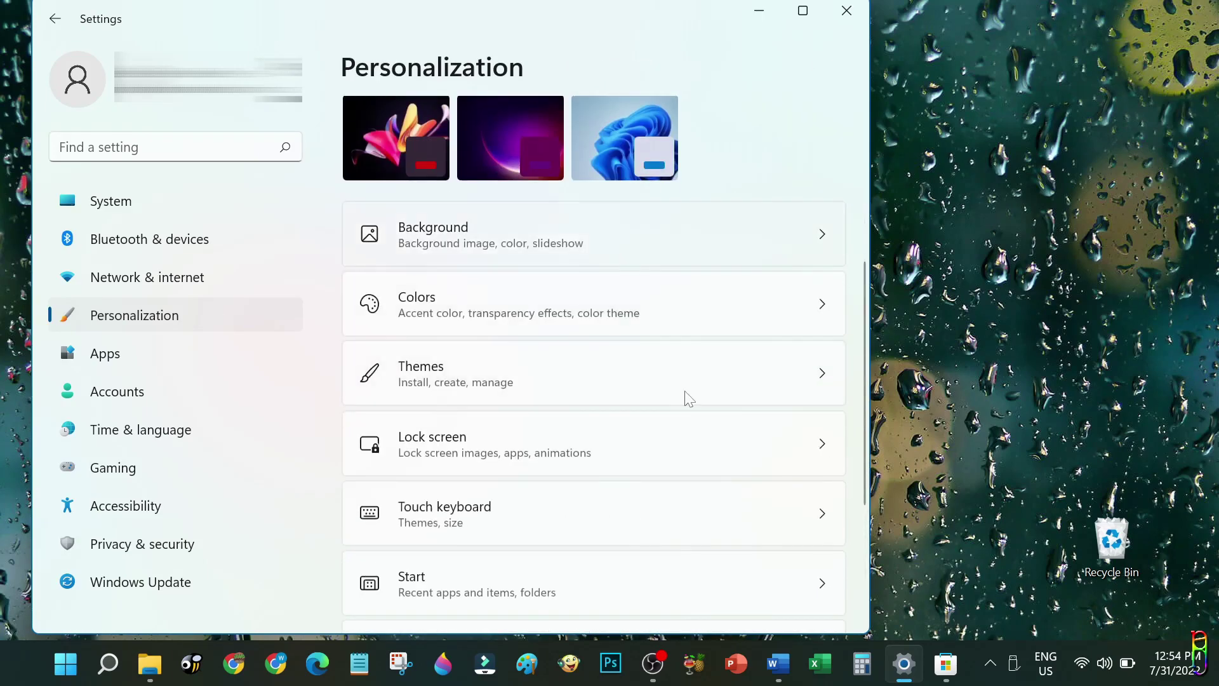
Look over the Background settings page, then go back to the Store's themes collection.
{"action": "left_click", "coordinate": [603, 251]}
{"action": "scroll", "coordinate": [680, 433], "scroll_direction": "down", "scroll_amount": 1}
{"action": "left_click", "coordinate": [759, 11]}
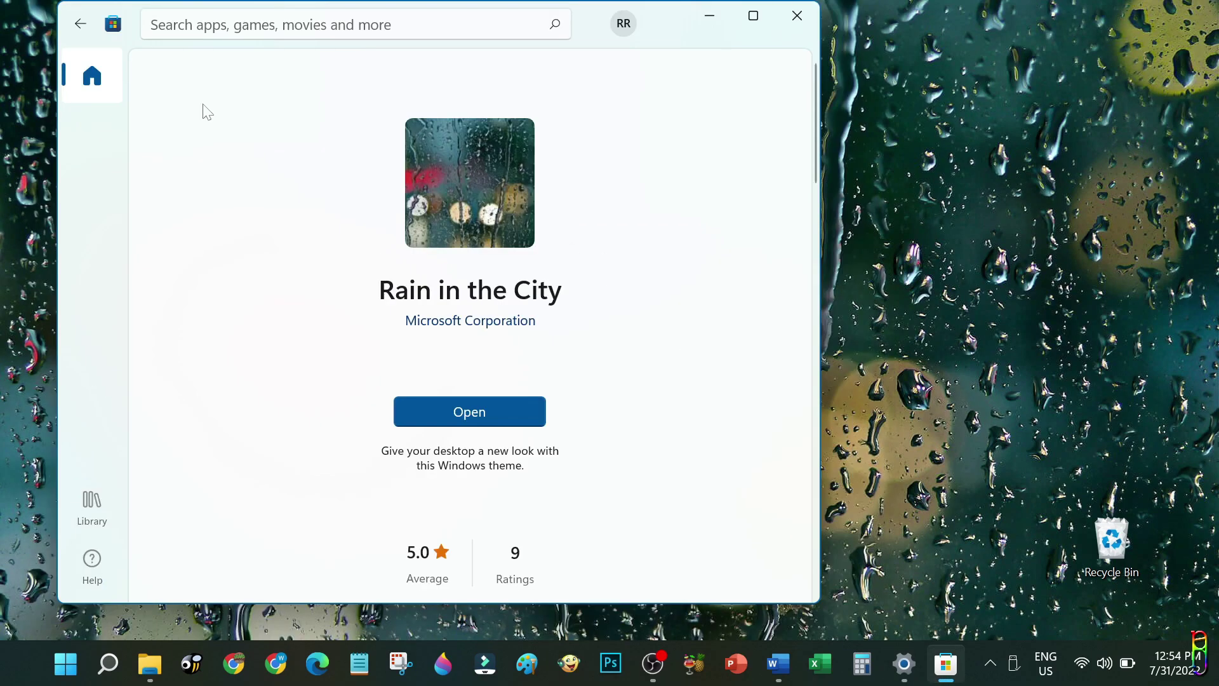
{"action": "left_click", "coordinate": [80, 23]}
{"action": "scroll", "coordinate": [724, 436], "scroll_direction": "down", "scroll_amount": 15}
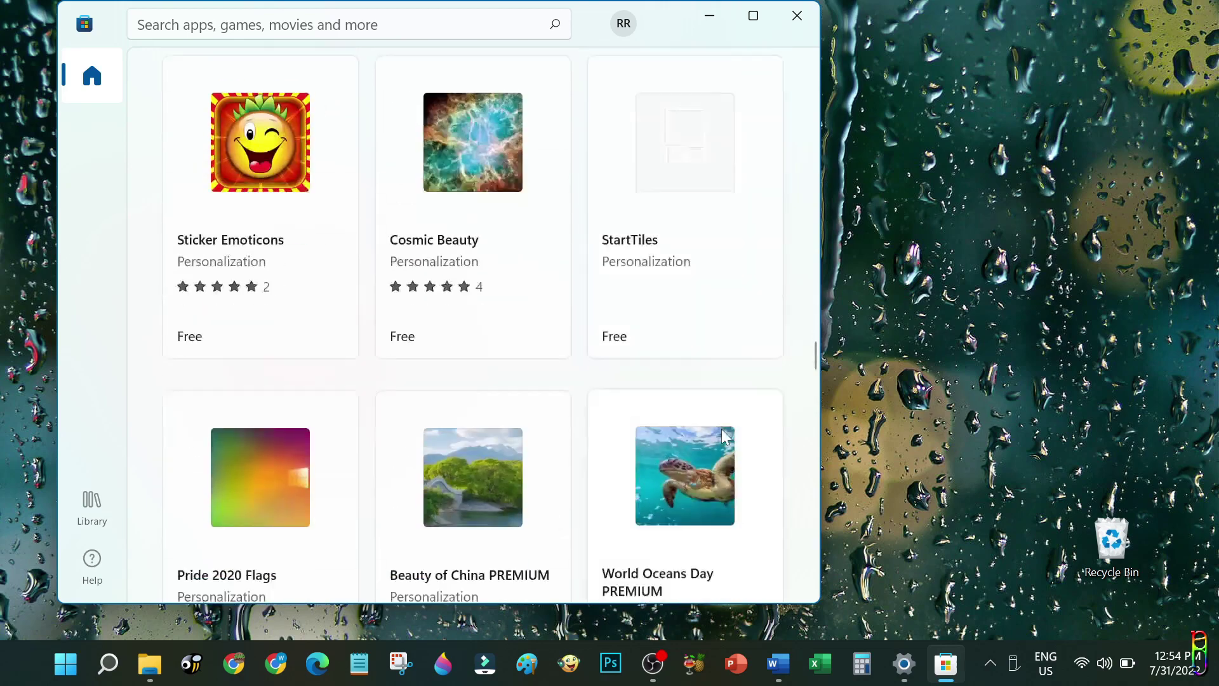
{"action": "scroll", "coordinate": [724, 436], "scroll_direction": "down", "scroll_amount": 15}
{"action": "scroll", "coordinate": [722, 428], "scroll_direction": "up", "scroll_amount": 3}
Search the Microsoft Store for 'dog'.
{"action": "key", "text": "ctrl+f"}
{"action": "type", "text": "dogs"}
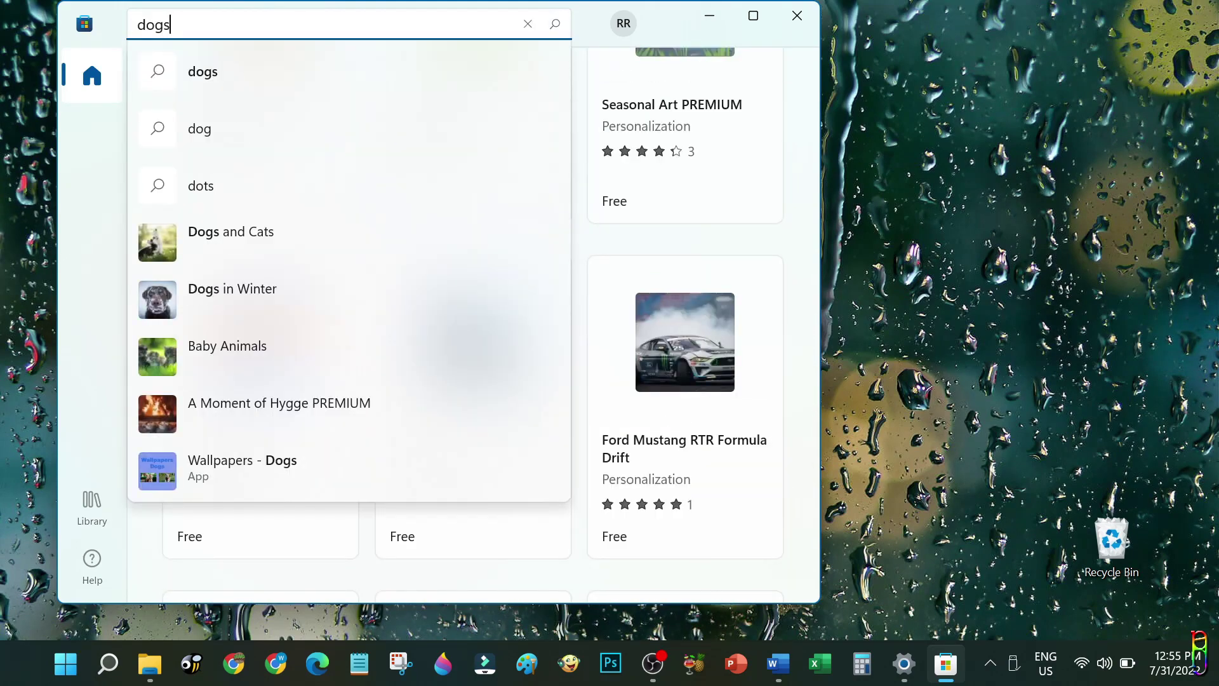
{"action": "key", "text": "Return"}
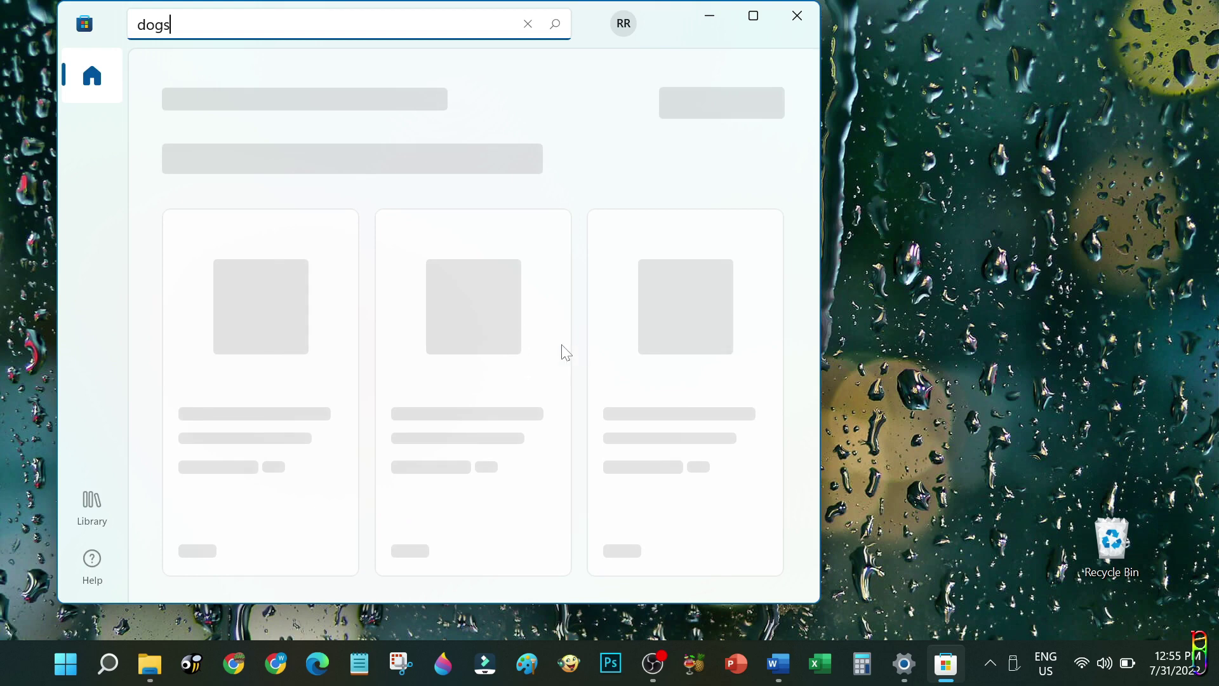
Filter the results to department Themes and type Free, then open a dog theme's page.
{"action": "left_click", "coordinate": [767, 108]}
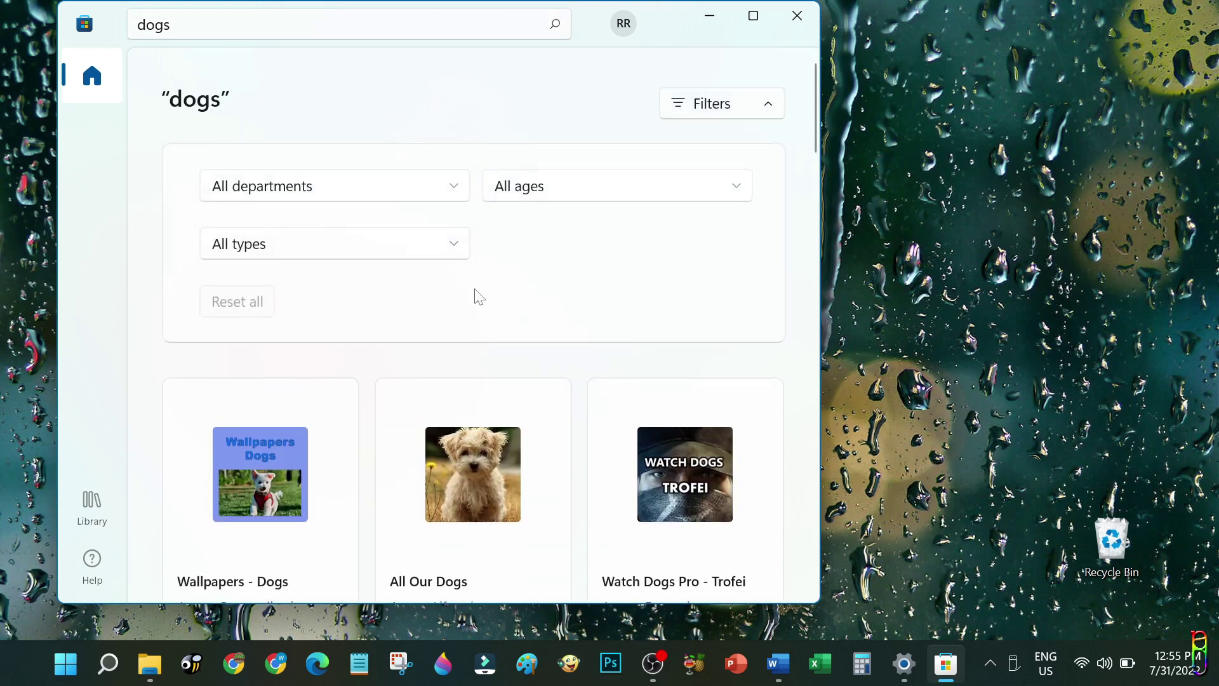
{"action": "left_click", "coordinate": [453, 244]}
{"action": "left_click", "coordinate": [456, 184]}
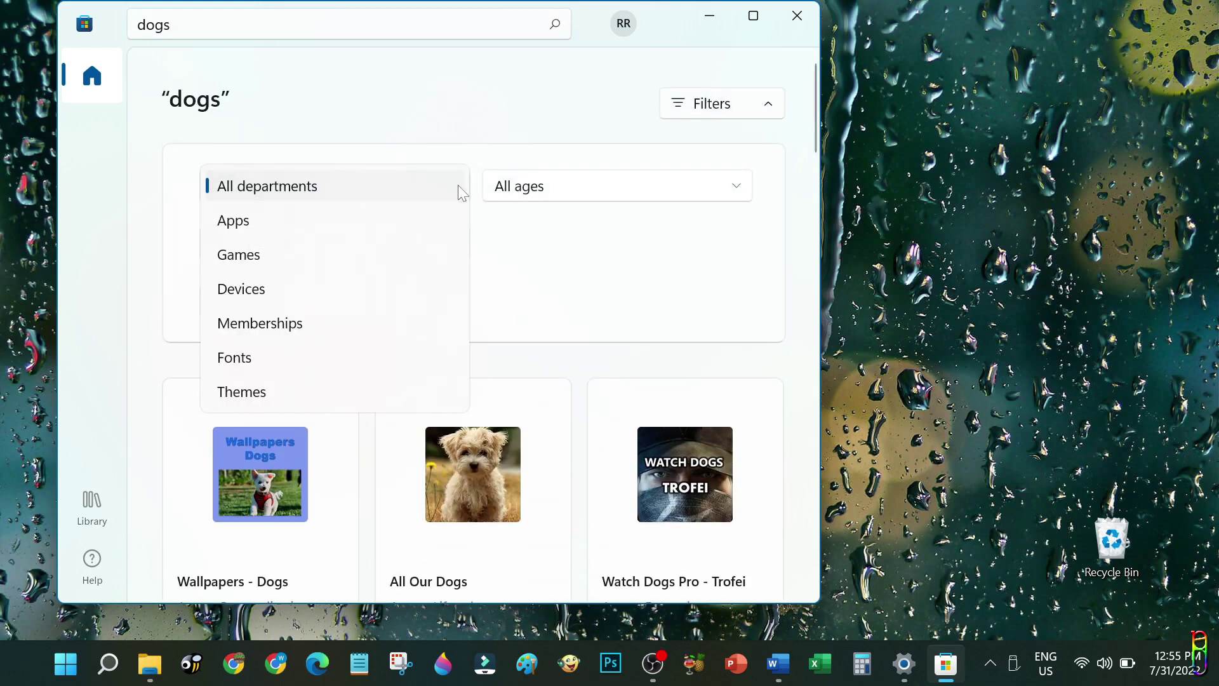
{"action": "left_click", "coordinate": [318, 392]}
{"action": "left_click", "coordinate": [353, 244]}
{"action": "left_click", "coordinate": [241, 275]}
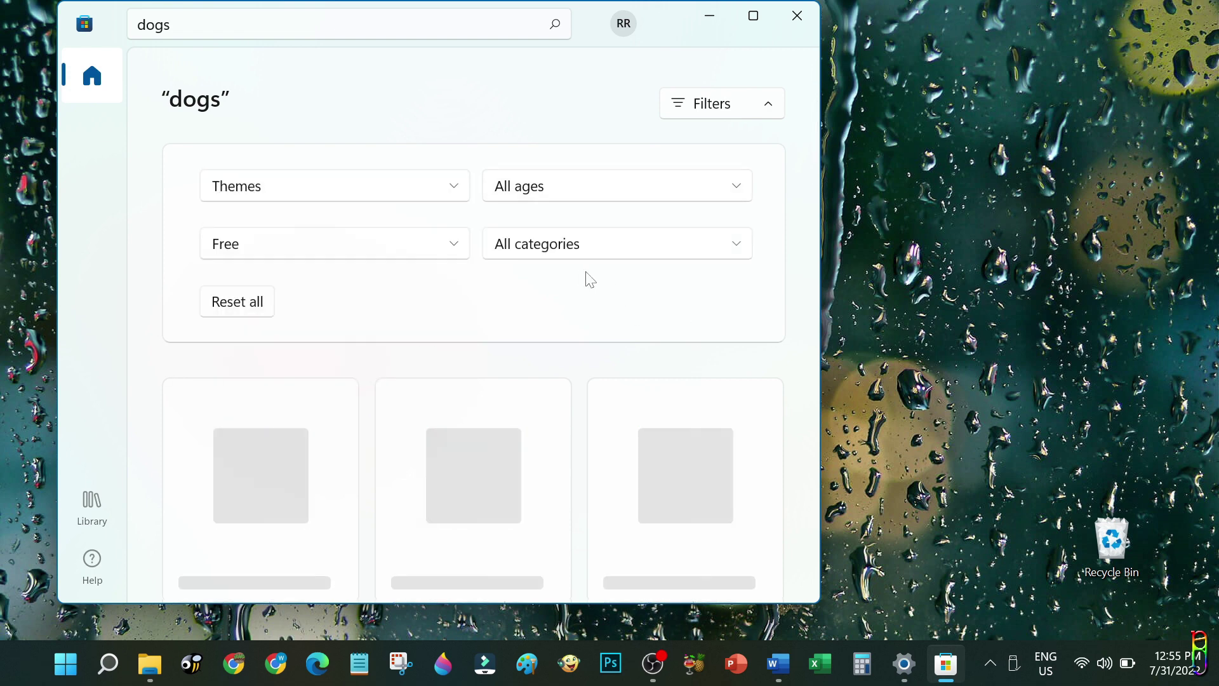
{"action": "left_click", "coordinate": [641, 244]}
{"action": "left_click", "coordinate": [640, 244]}
{"action": "scroll", "coordinate": [705, 422], "scroll_direction": "down", "scroll_amount": 4}
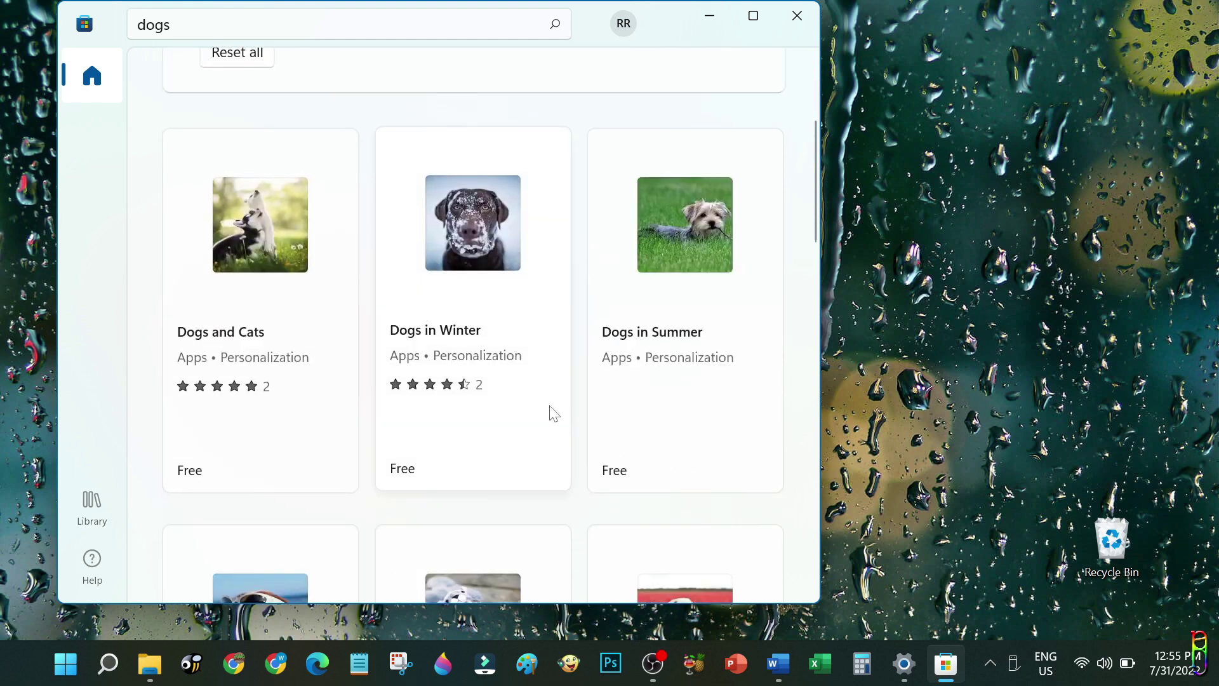
{"action": "left_click", "coordinate": [705, 422]}
Maximize the Store and install the Dogs and Cats theme.
{"action": "left_click", "coordinate": [753, 15]}
{"action": "left_click", "coordinate": [1200, 269]}
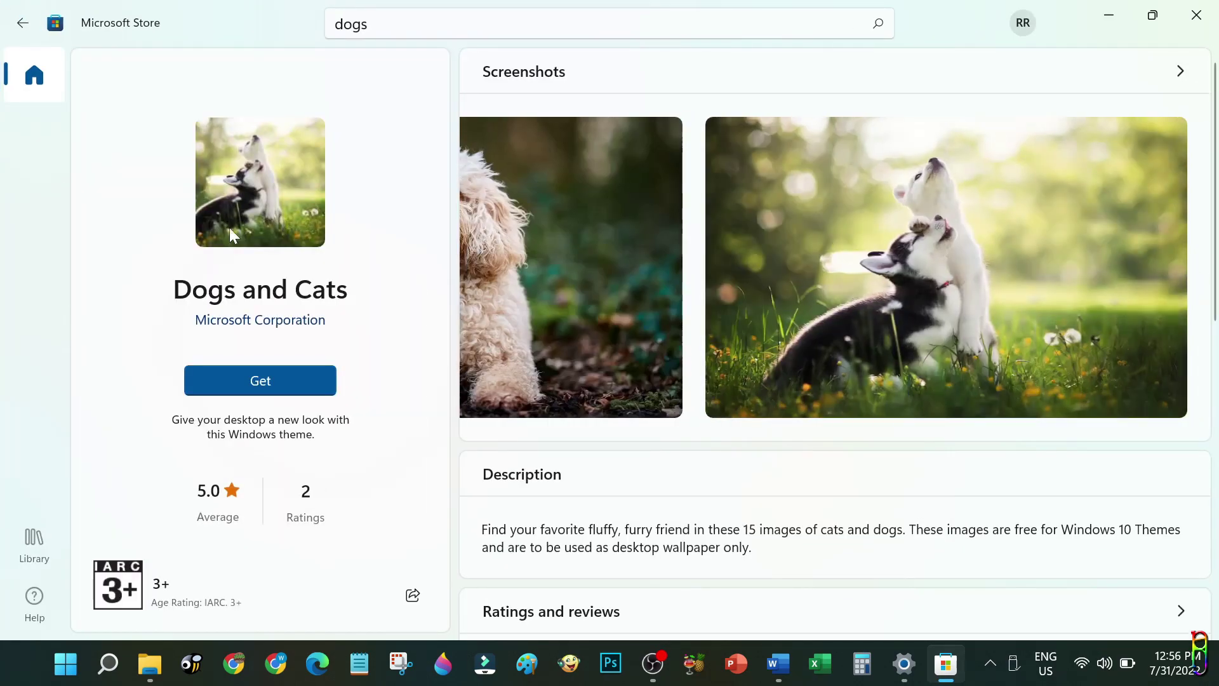
{"action": "left_click", "coordinate": [272, 383]}
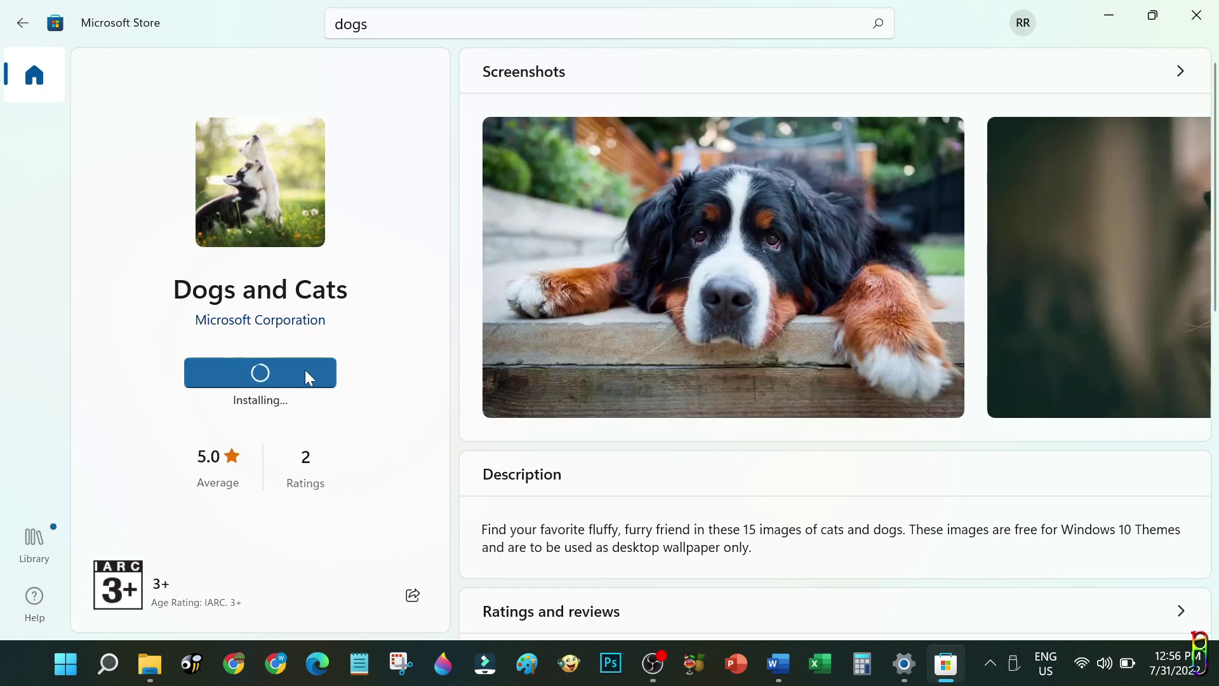
Apply Dogs and Cats in Settings' Themes page and close Settings to see the husky wallpaper.
{"action": "left_click", "coordinate": [273, 375]}
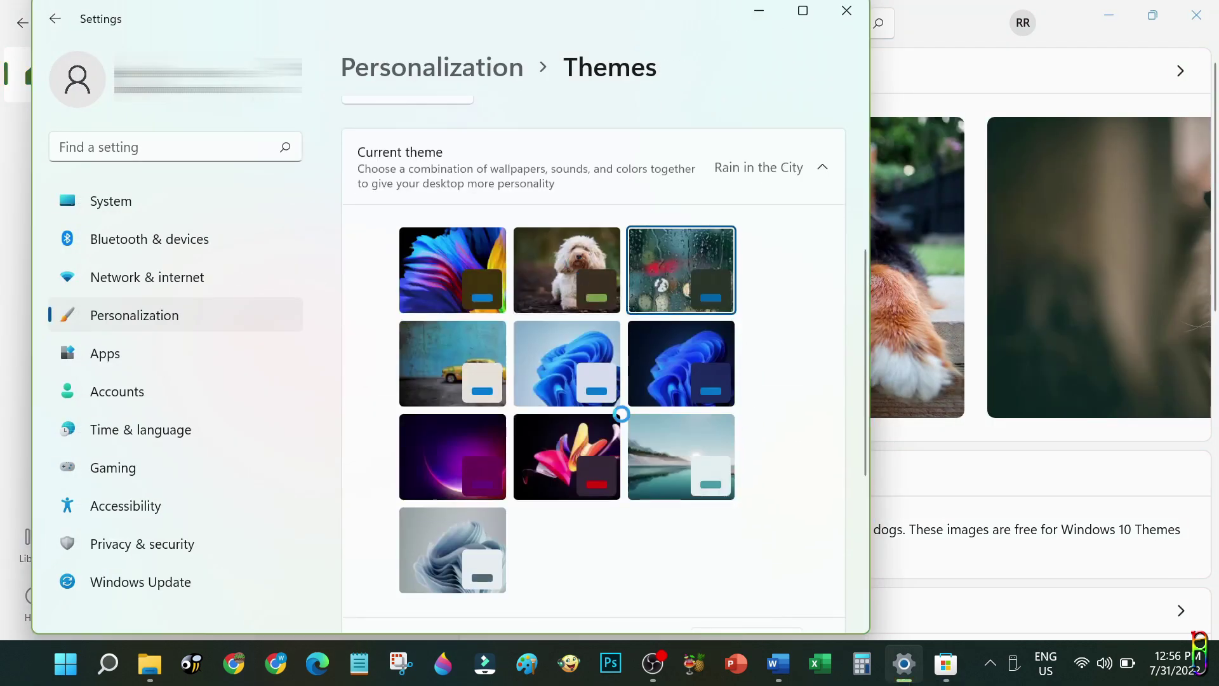
{"action": "scroll", "coordinate": [776, 321], "scroll_direction": "down", "scroll_amount": 5}
{"action": "left_click", "coordinate": [1110, 15]}
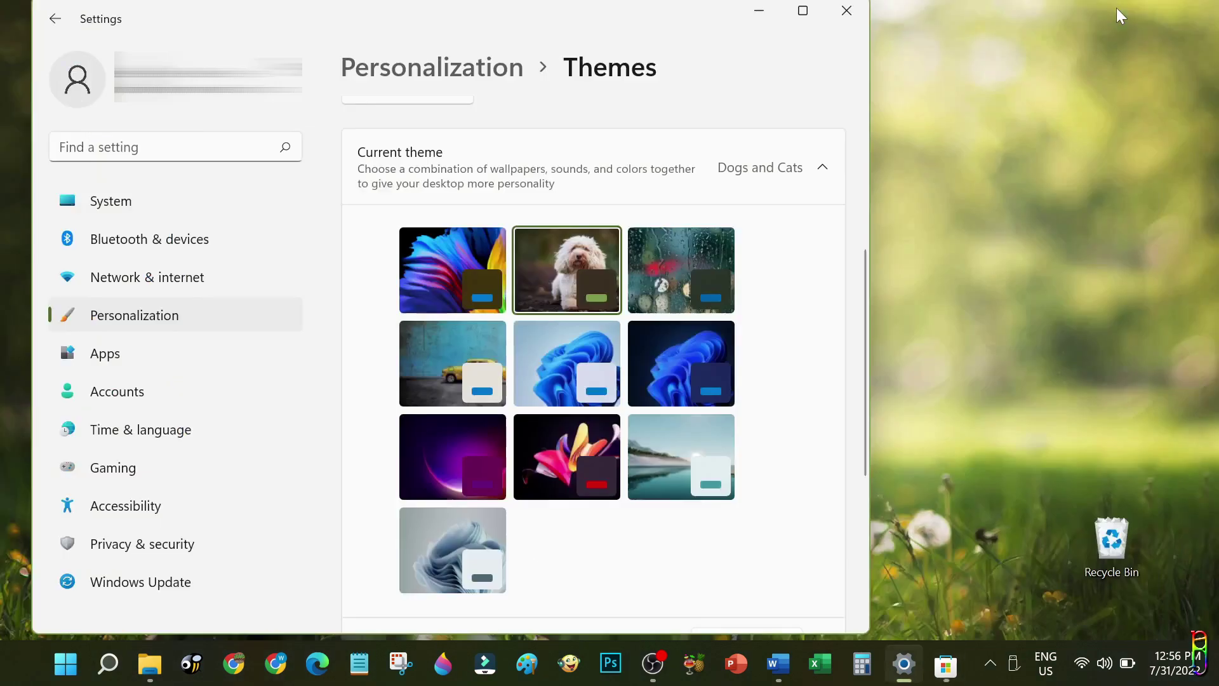
{"action": "left_click", "coordinate": [846, 11]}
{"action": "left_click_drag", "start_coordinate": [200, 27], "coordinate": [867, 584]}
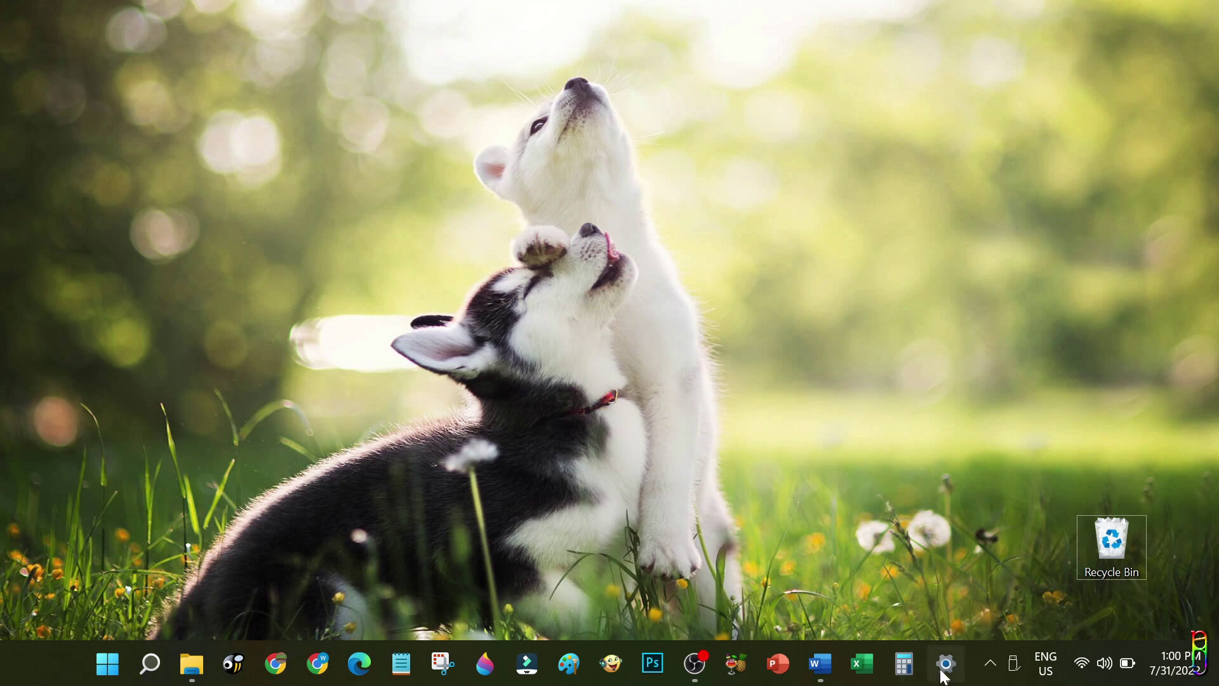
Reopen the Themes page in a shorter window, confirming Dogs and Cats with a 14-image slideshow and Green color.
{"action": "left_click", "coordinate": [945, 663]}
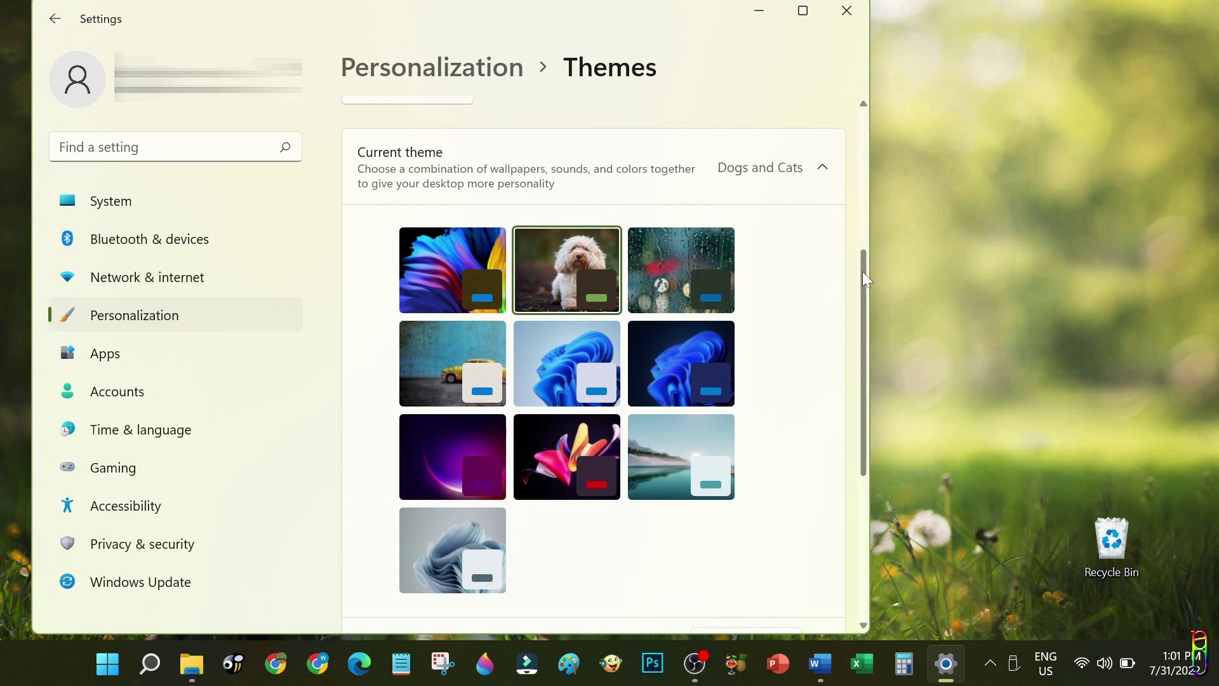
{"action": "scroll", "coordinate": [864, 221], "scroll_direction": "up", "scroll_amount": 2}
{"action": "scroll", "coordinate": [864, 222], "scroll_direction": "up", "scroll_amount": 1}
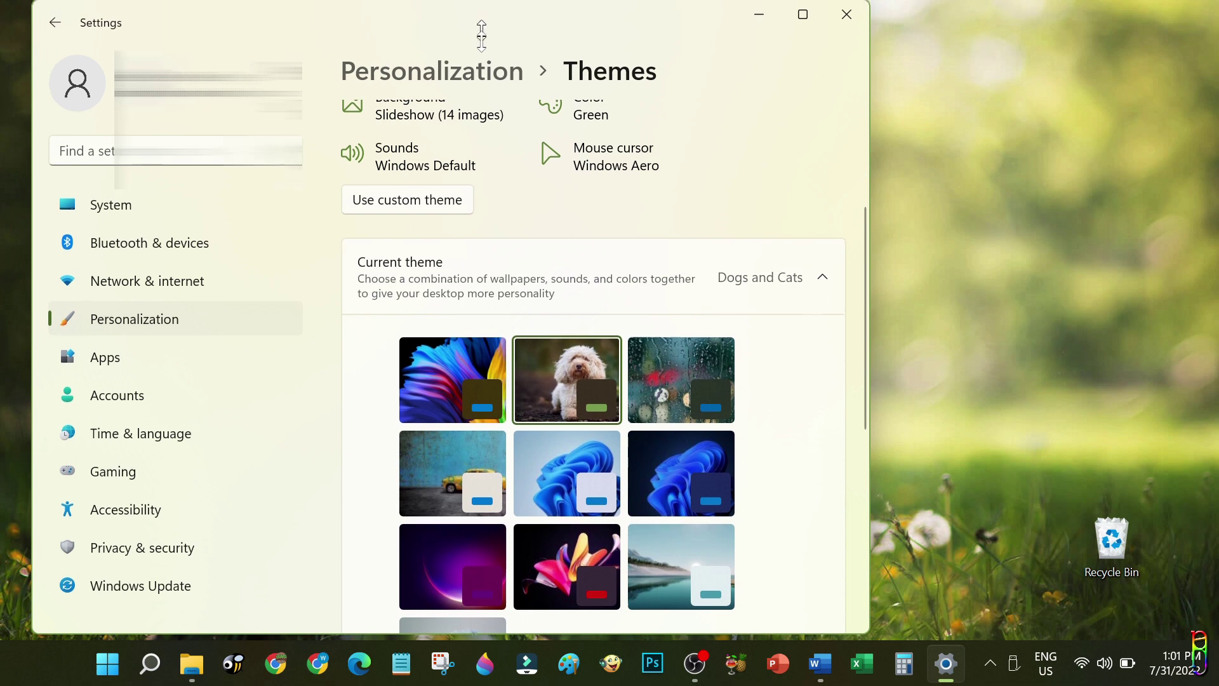
{"action": "left_click_drag", "start_coordinate": [483, 5], "coordinate": [479, 80]}
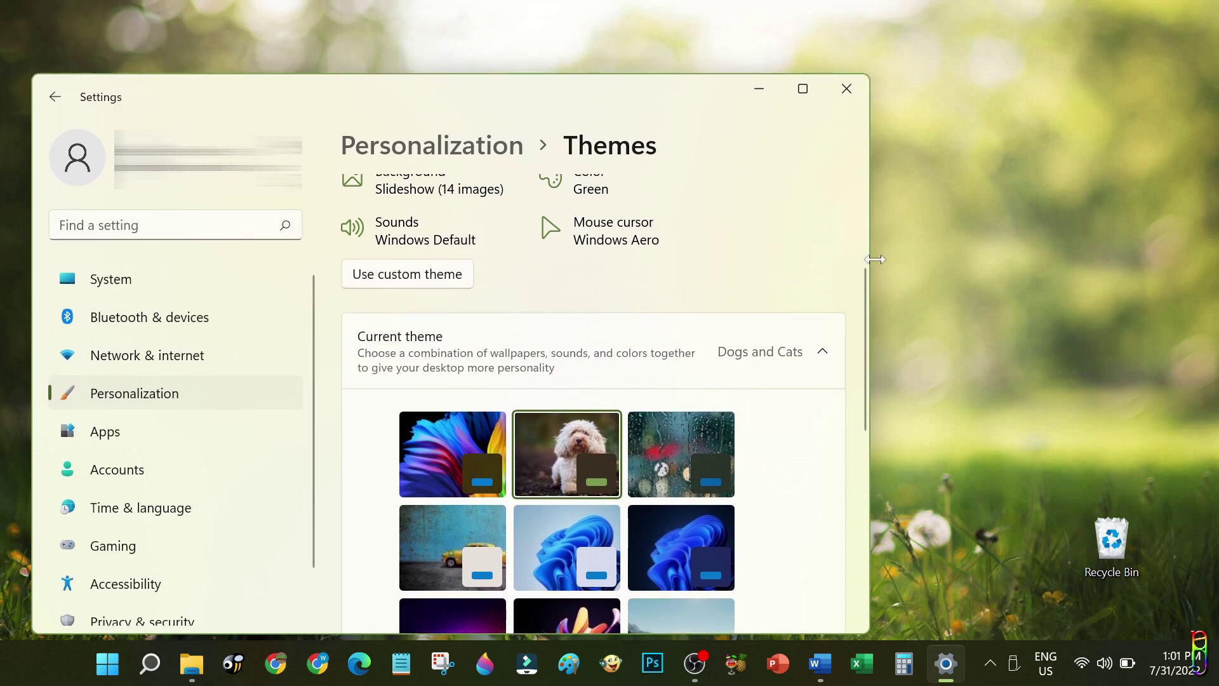
{"action": "left_click", "coordinate": [1028, 147]}
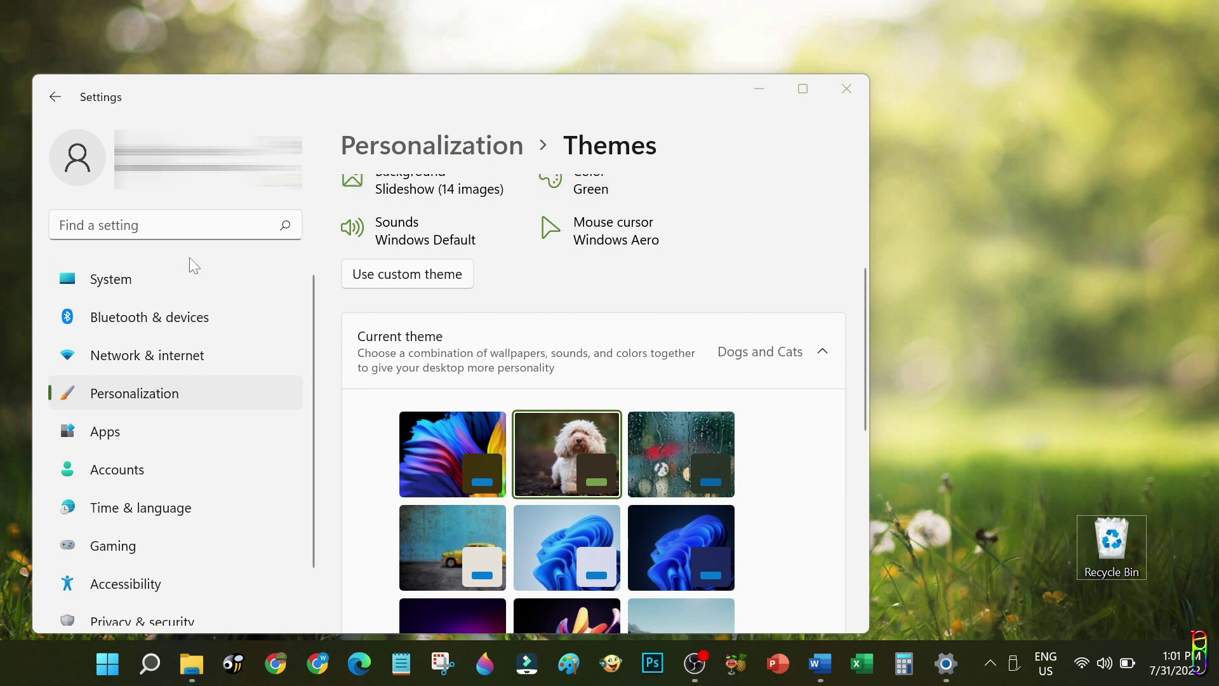
{"action": "scroll", "coordinate": [254, 381], "scroll_direction": "down", "scroll_amount": 2}
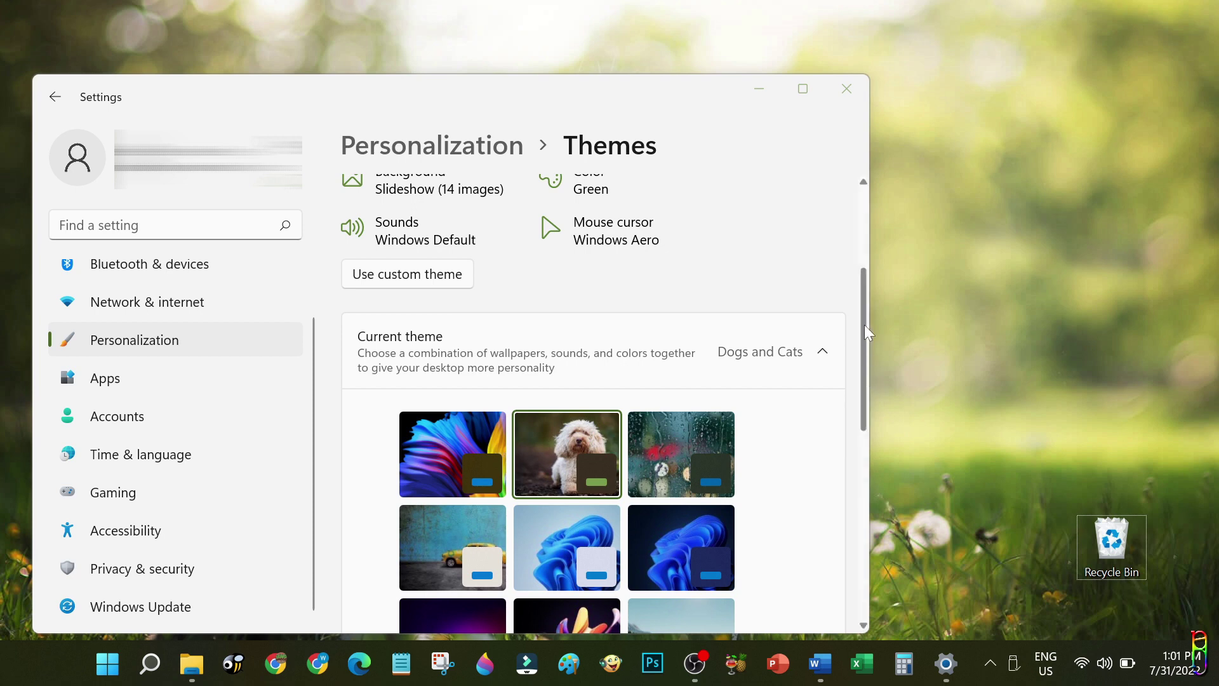
{"action": "left_click", "coordinate": [315, 390]}
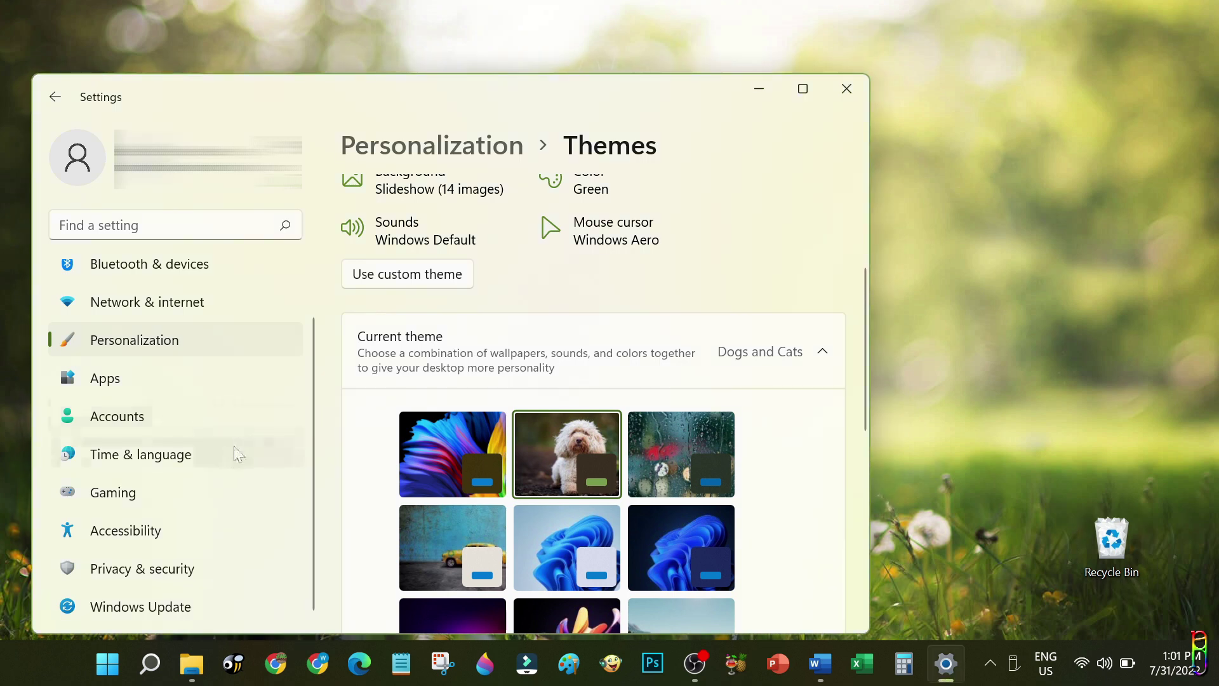
{"action": "scroll", "coordinate": [232, 470], "scroll_direction": "up", "scroll_amount": 1}
{"action": "scroll", "coordinate": [235, 470], "scroll_direction": "down", "scroll_amount": 1}
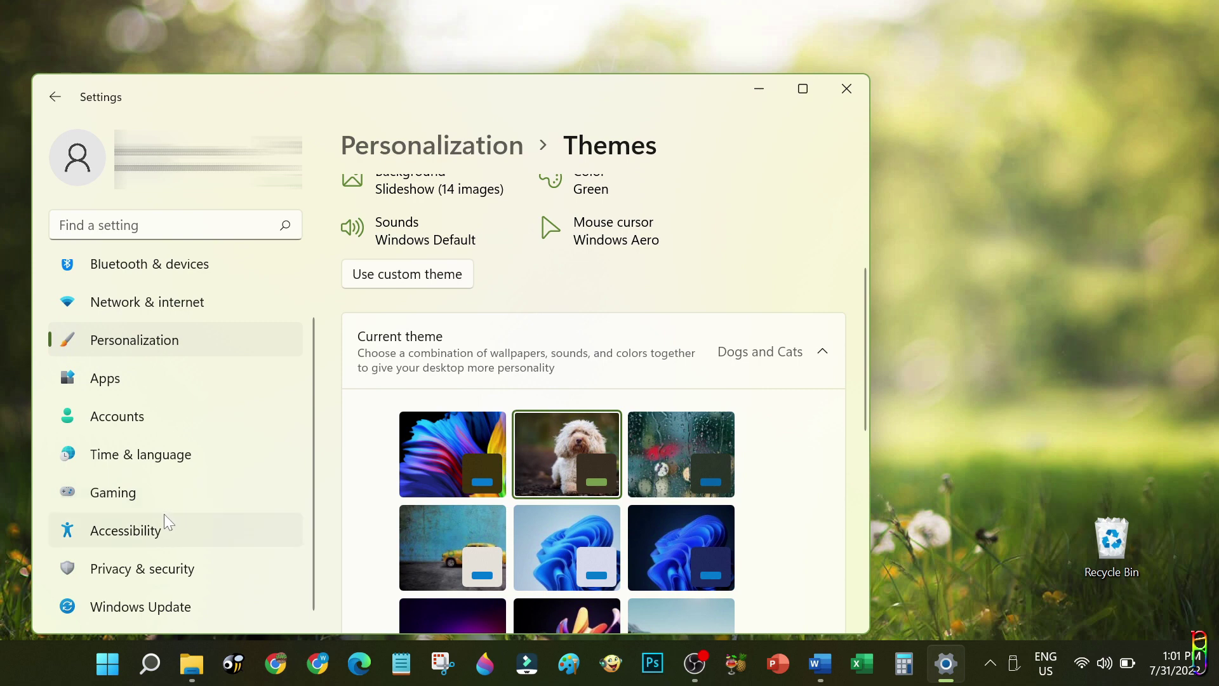
Go to Accessibility > Visual effects with the Settings window widened.
{"action": "scroll", "coordinate": [163, 513], "scroll_direction": "up", "scroll_amount": 1}
{"action": "scroll", "coordinate": [180, 508], "scroll_direction": "down", "scroll_amount": 1}
{"action": "left_click", "coordinate": [122, 532]}
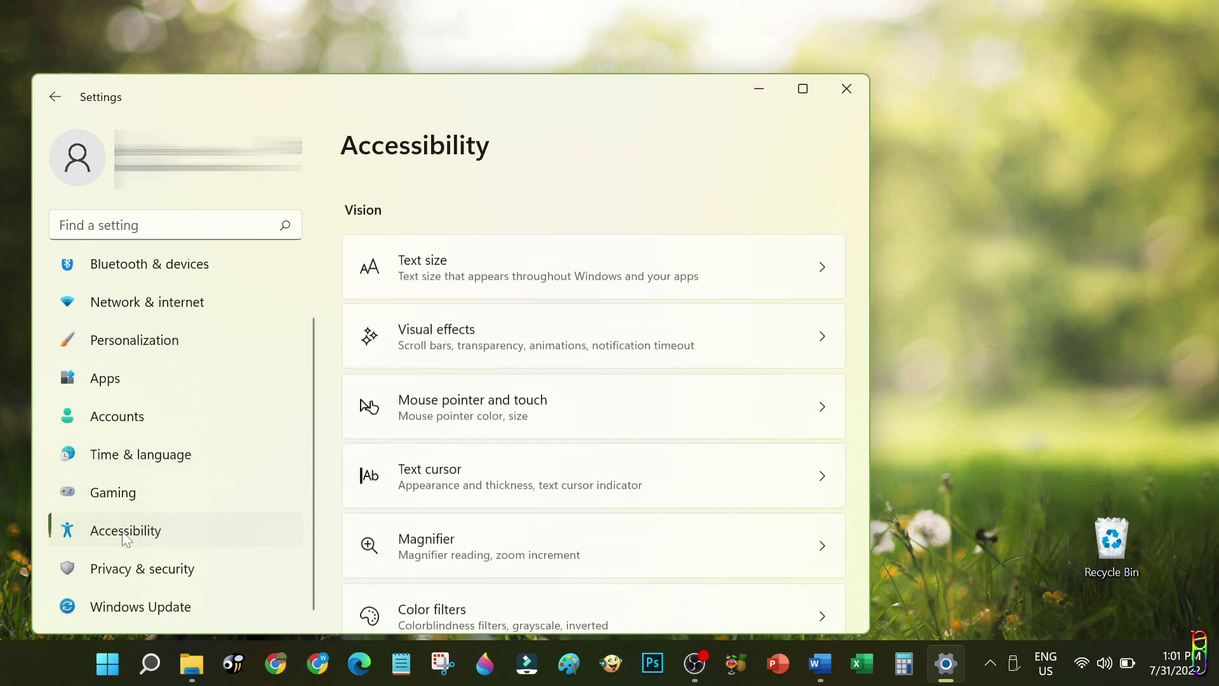
{"action": "left_click_drag", "start_coordinate": [988, 391], "coordinate": [1170, 391]}
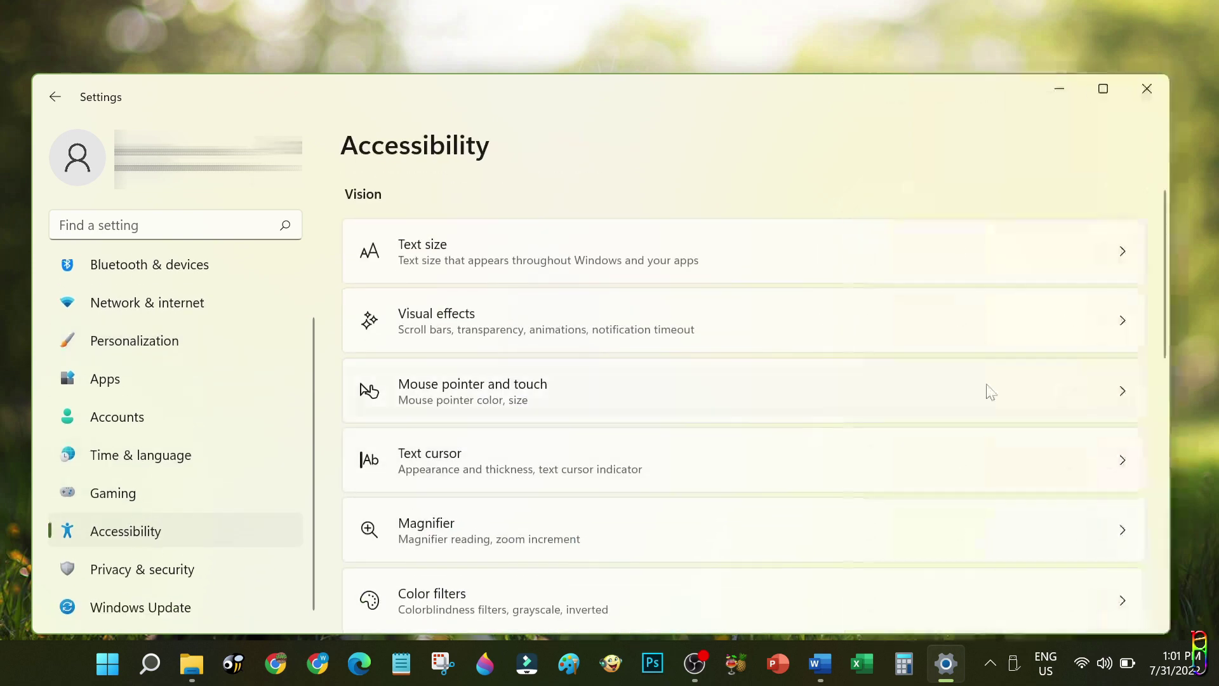
{"action": "left_click", "coordinate": [477, 321]}
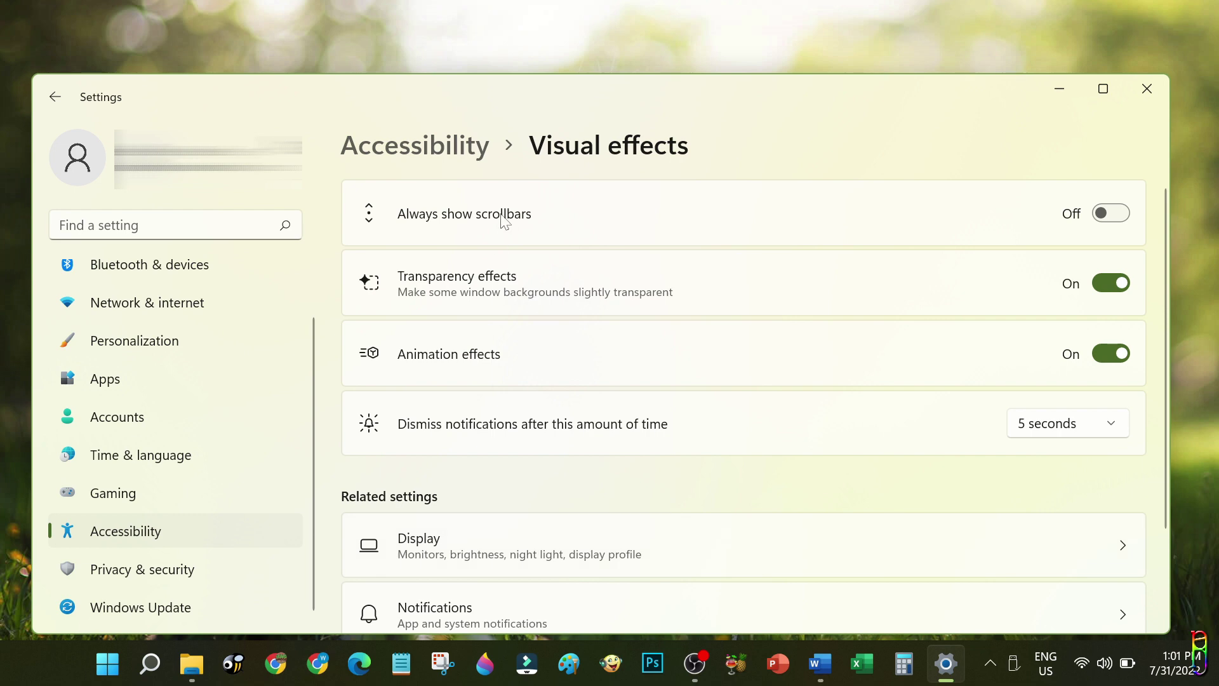
Switch Always show scrollbars on, then back off.
{"action": "left_click", "coordinate": [1112, 216]}
{"action": "scroll", "coordinate": [311, 311], "scroll_direction": "up", "scroll_amount": 1}
{"action": "scroll", "coordinate": [315, 287], "scroll_direction": "down", "scroll_amount": 1}
{"action": "scroll", "coordinate": [1167, 239], "scroll_direction": "down", "scroll_amount": 2}
{"action": "scroll", "coordinate": [1168, 216], "scroll_direction": "up", "scroll_amount": 2}
{"action": "left_click", "coordinate": [923, 28]}
{"action": "left_click", "coordinate": [1121, 214]}
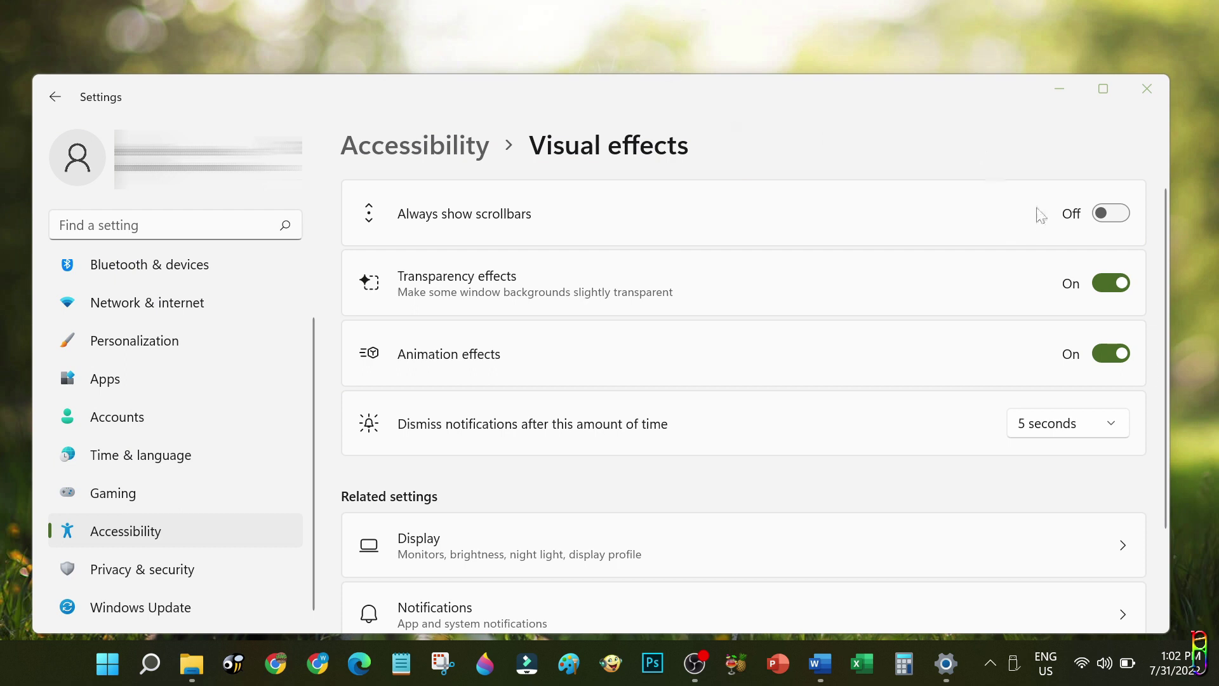
Leave Always show scrollbars On and close the Settings window.
{"action": "left_click", "coordinate": [1111, 214]}
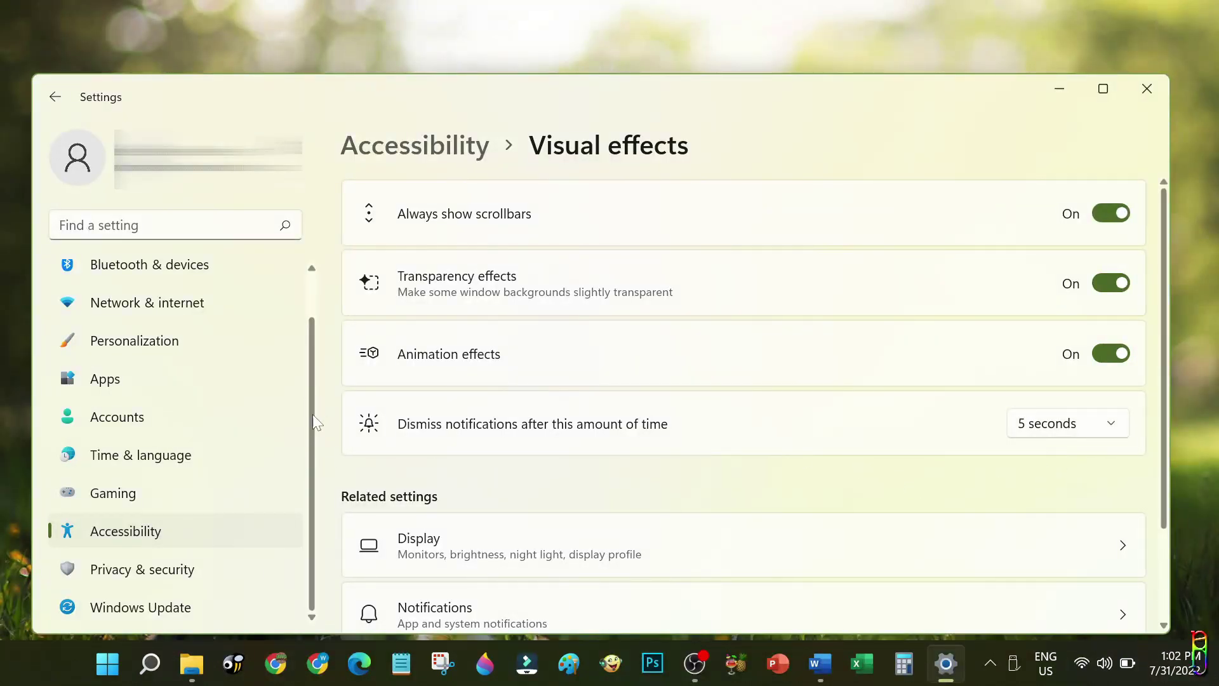
{"action": "left_click_drag", "start_coordinate": [310, 440], "coordinate": [280, 535]}
{"action": "left_click_drag", "start_coordinate": [1168, 316], "coordinate": [1213, 230]}
{"action": "scroll", "coordinate": [773, 576], "scroll_direction": "down", "scroll_amount": 2}
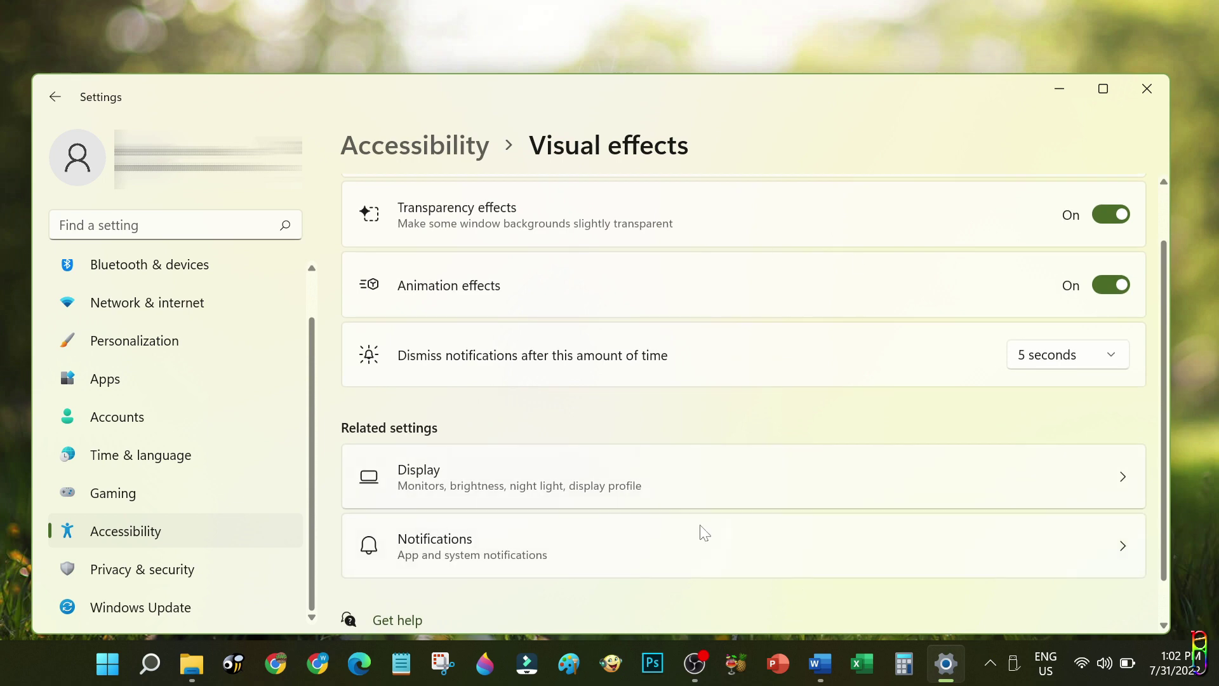
{"action": "scroll", "coordinate": [741, 485], "scroll_direction": "up", "scroll_amount": 2}
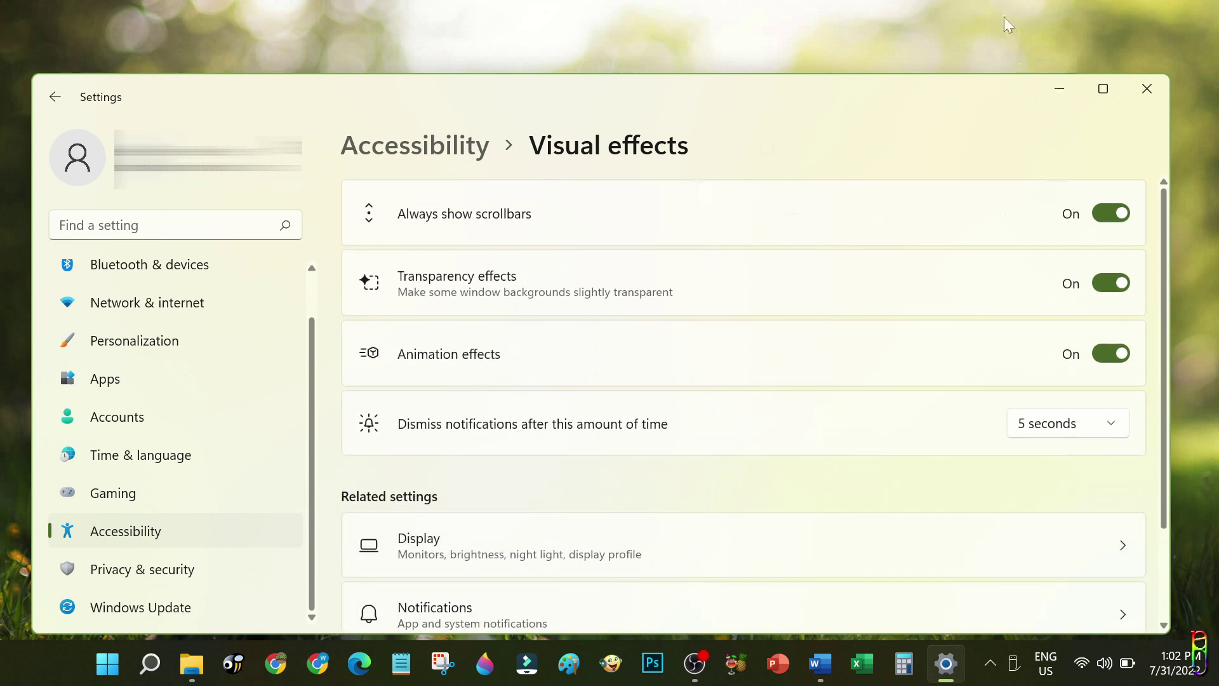
{"action": "left_click", "coordinate": [1115, 216]}
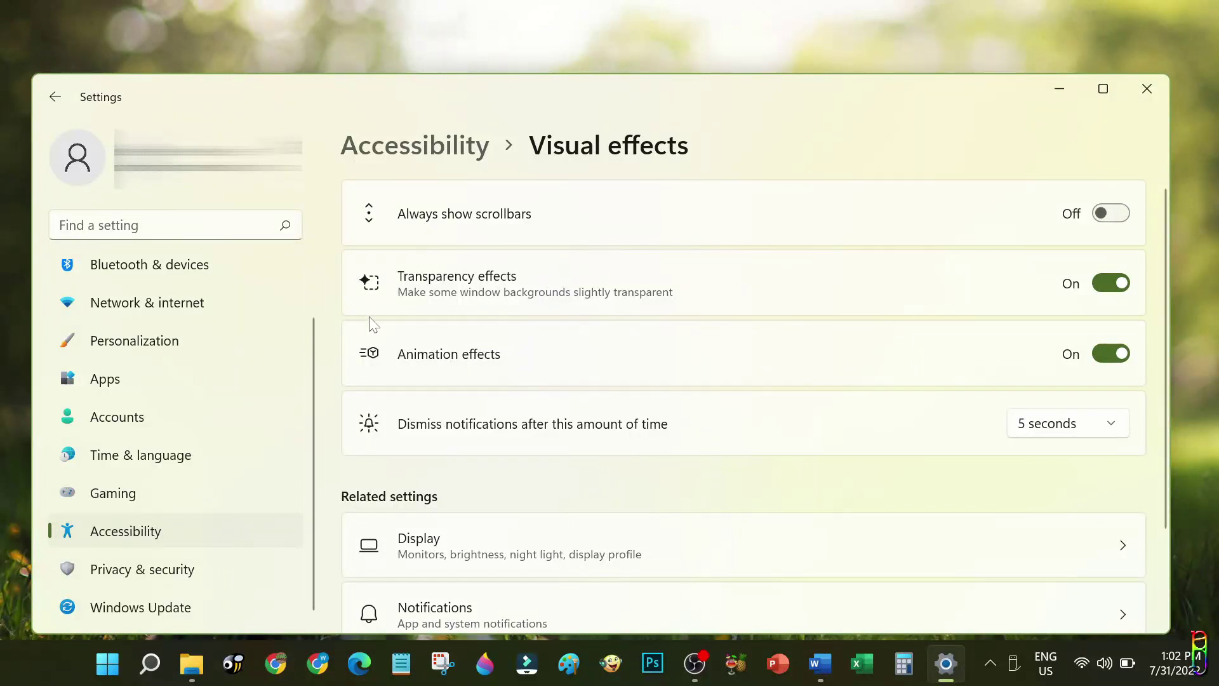
{"action": "left_click", "coordinate": [1103, 216]}
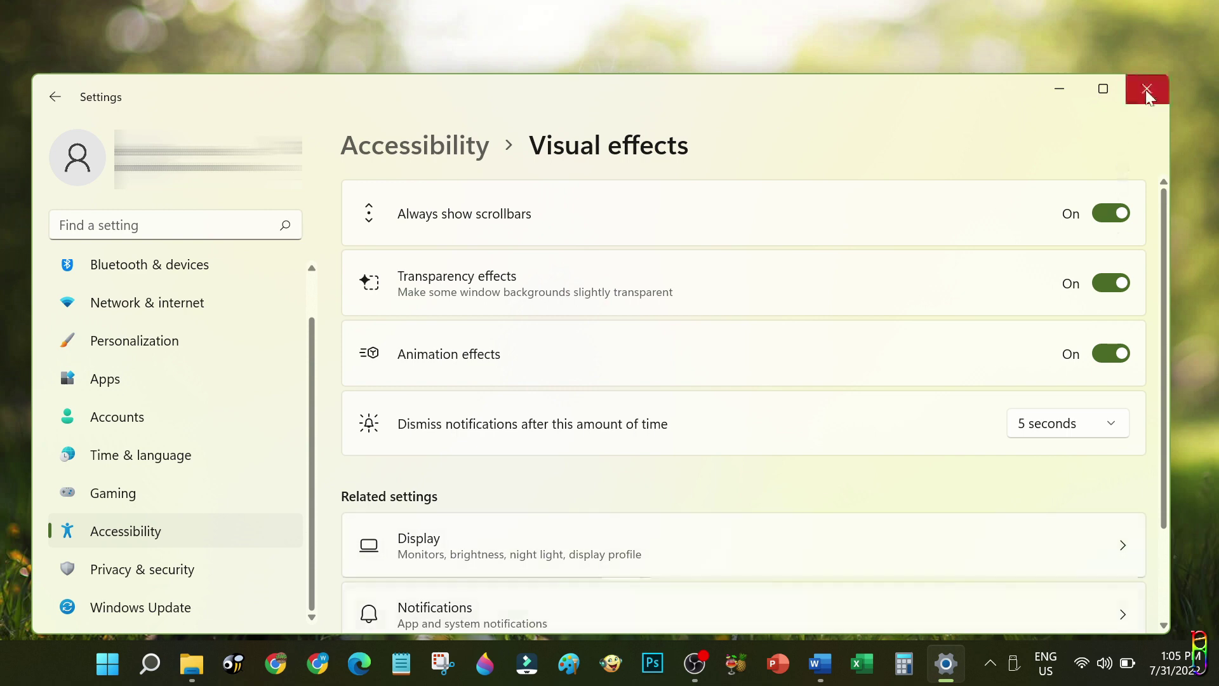
{"action": "left_click", "coordinate": [1147, 89]}
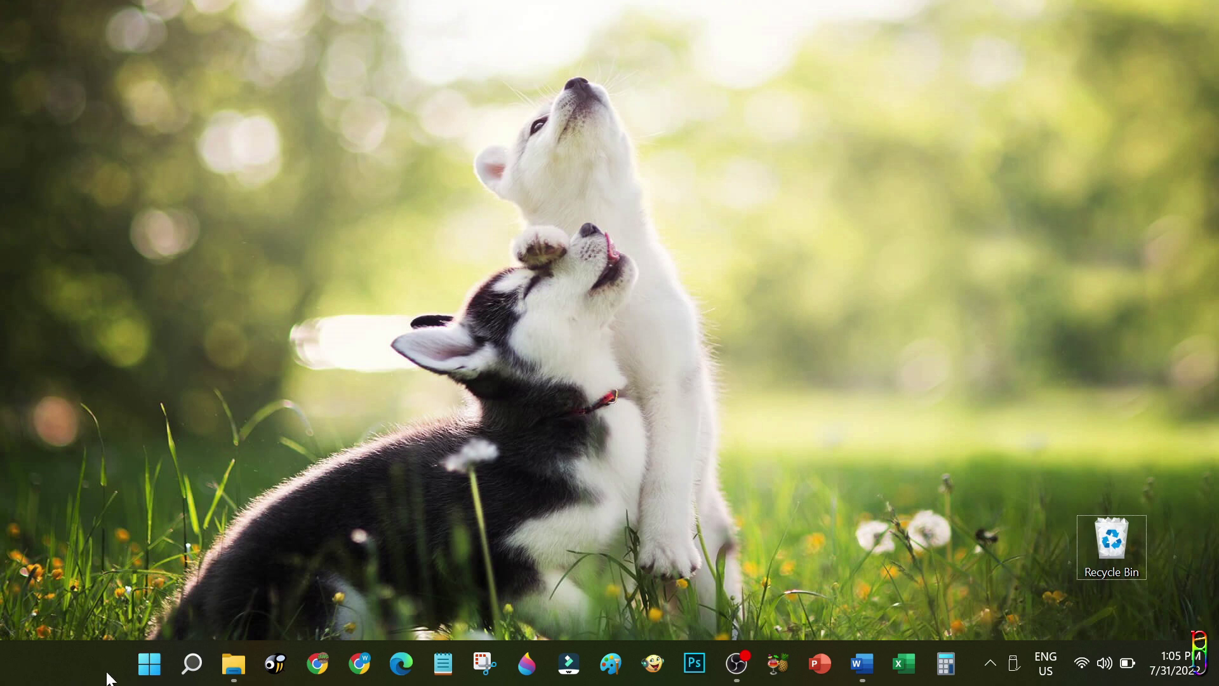
{"action": "right_click", "coordinate": [149, 664]}
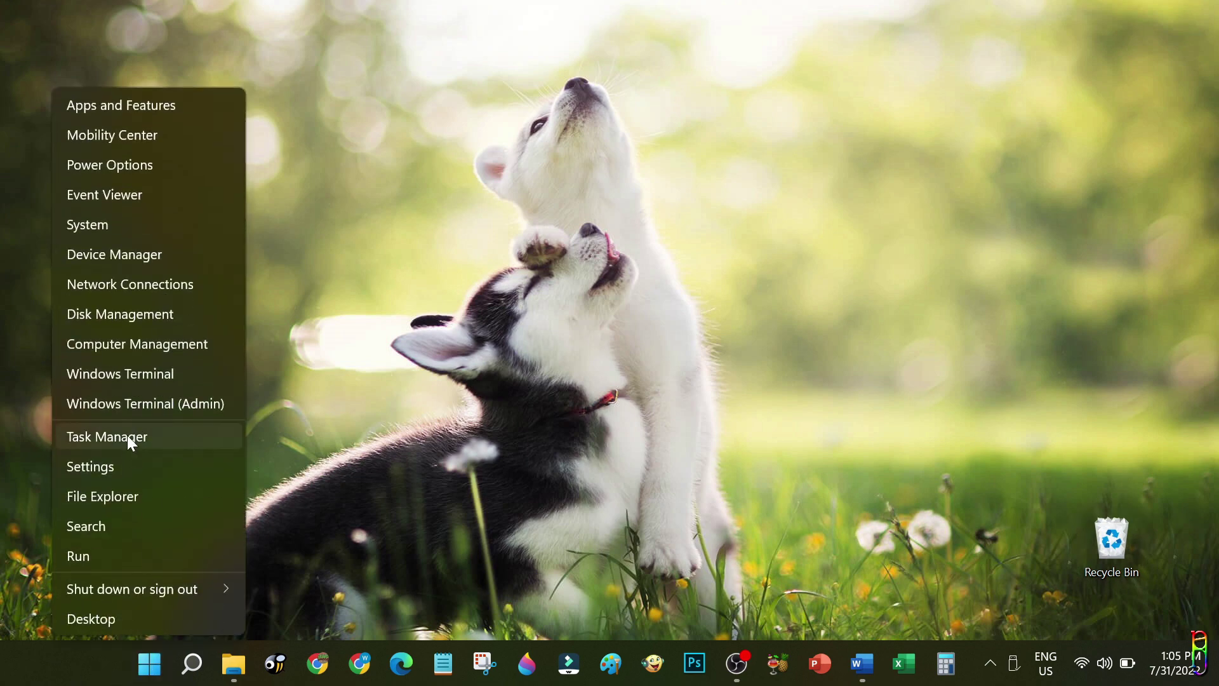
{"action": "left_click", "coordinate": [127, 437]}
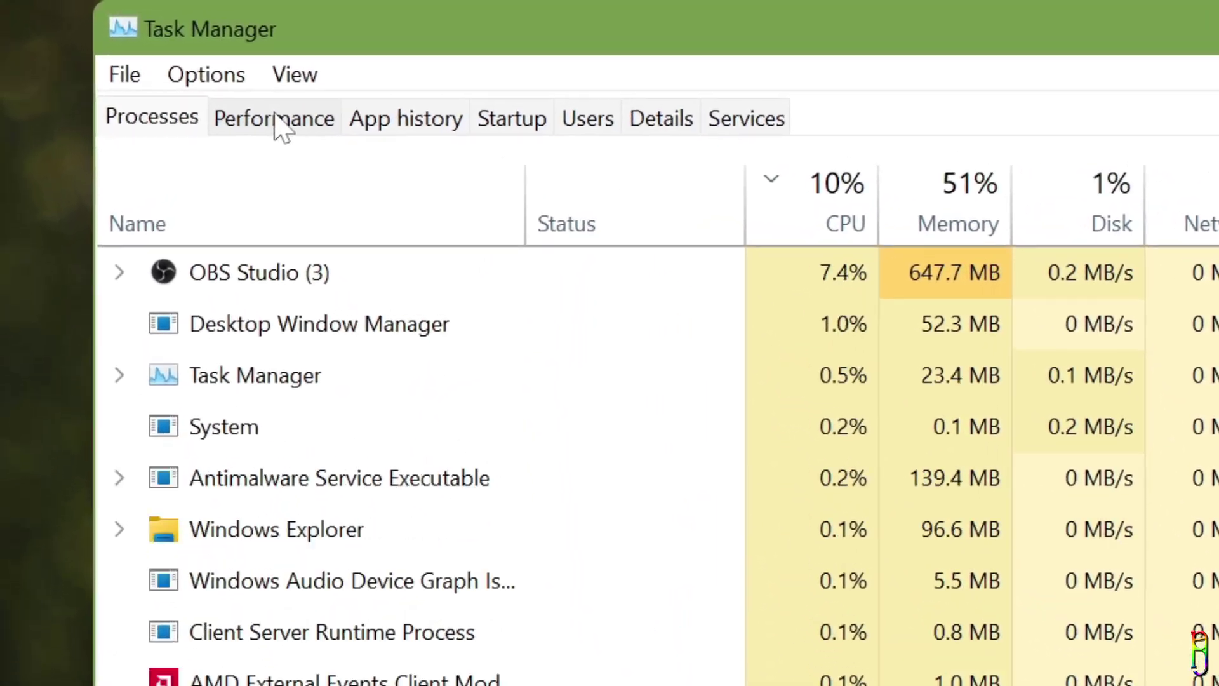
{"action": "left_click", "coordinate": [280, 120]}
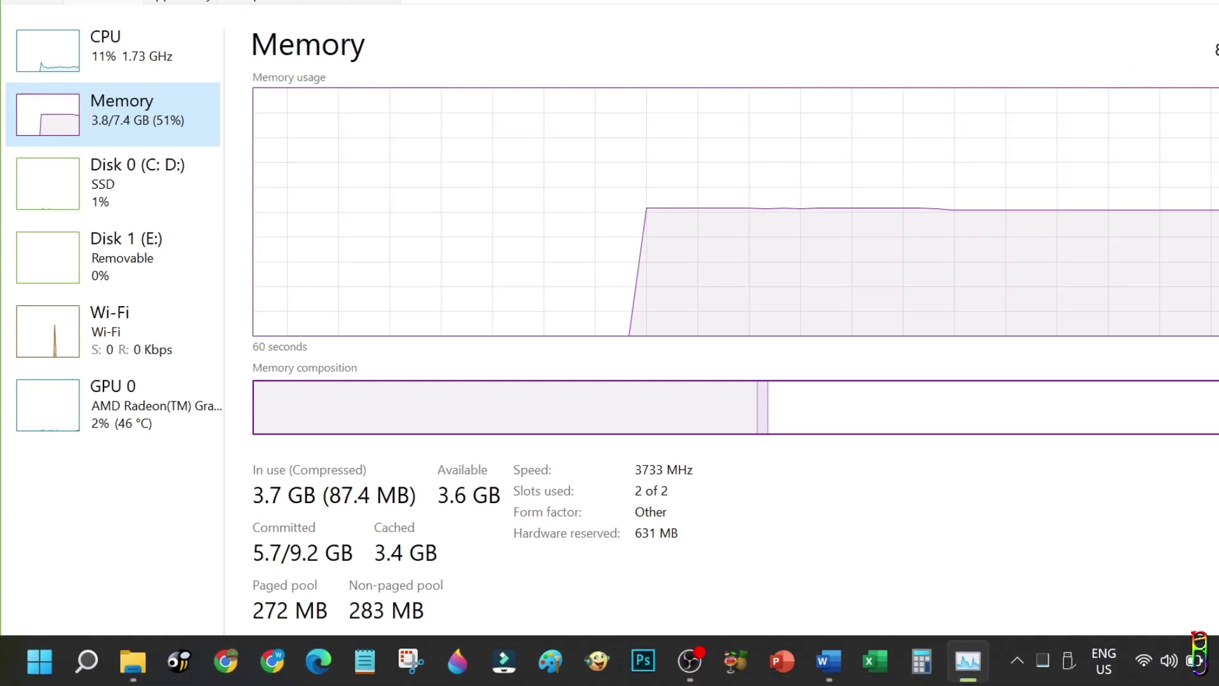
{"action": "key", "text": "alt+F4"}
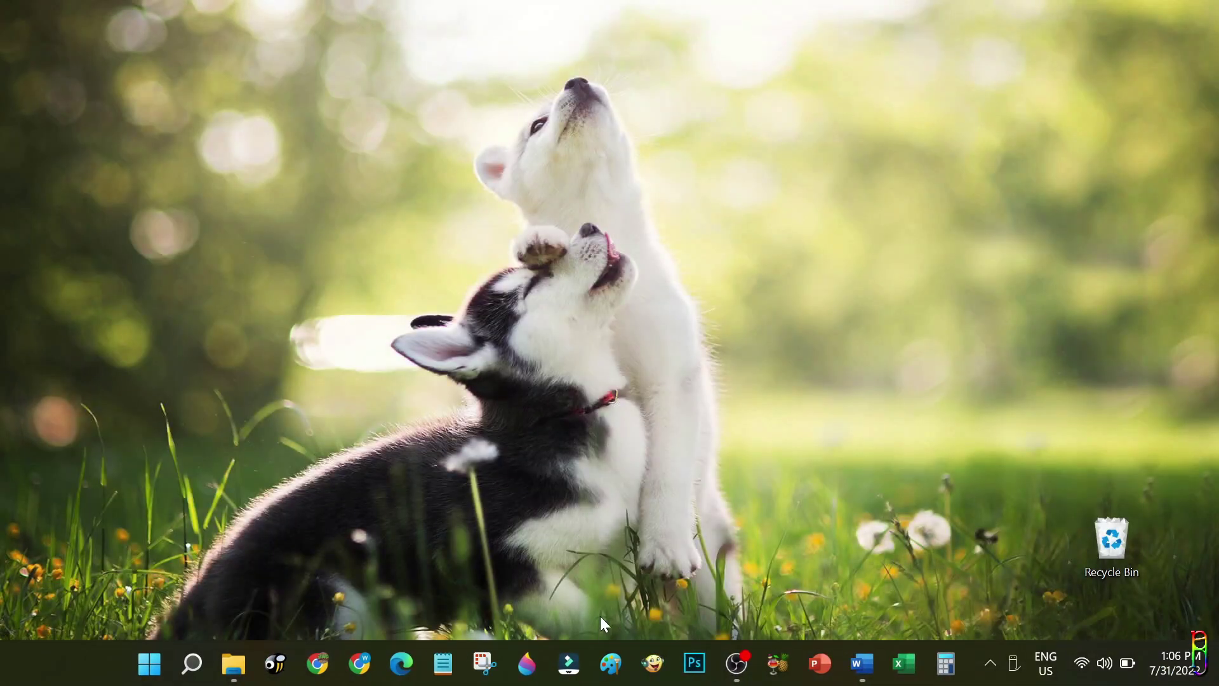
Open Command Prompt and run 'wmic Memphysical get MaxCapacity, MemoryDevices'.
{"action": "key", "text": "super"}
{"action": "left_click", "coordinate": [191, 663]}
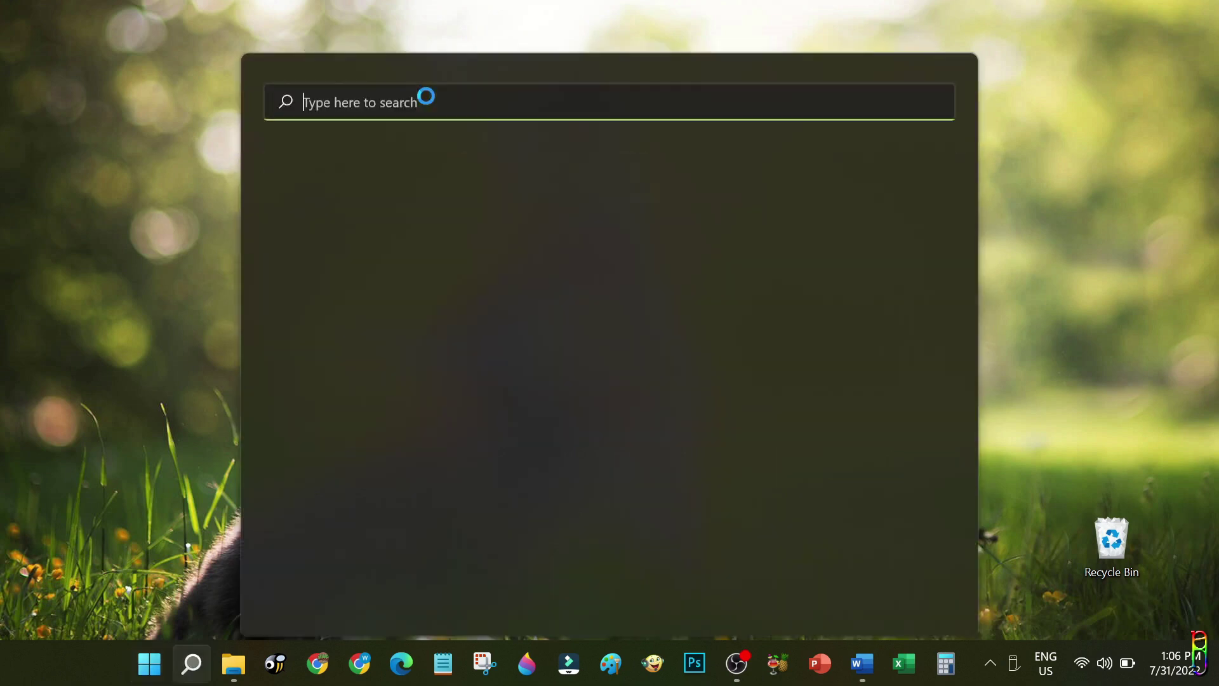
{"action": "type", "text": "cmd"}
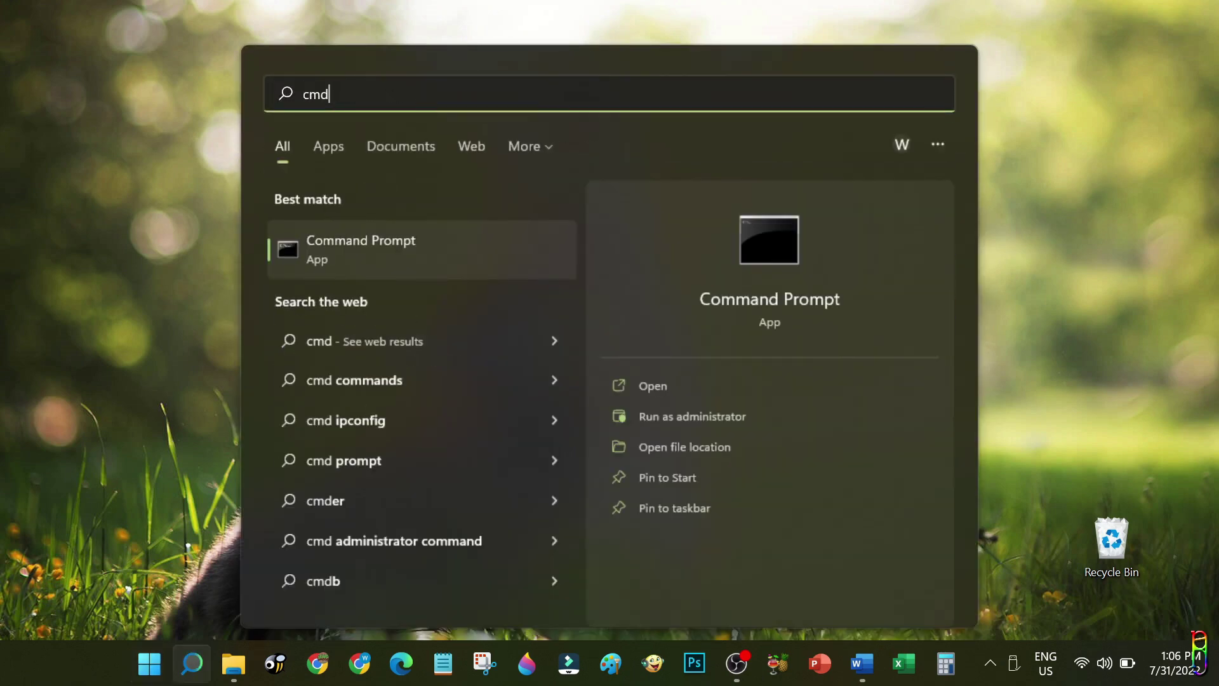
{"action": "left_click", "coordinate": [400, 245]}
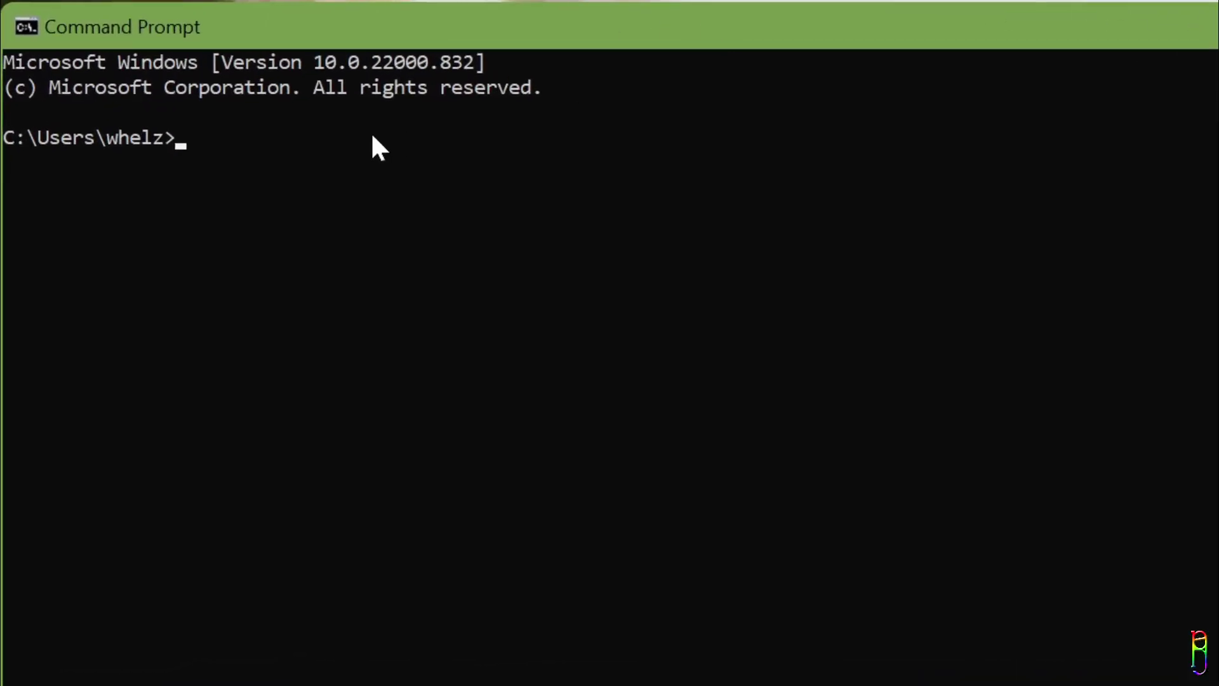
{"action": "type", "text": "wmic Memphysical get MaxCapacity, MemoryDevices"}
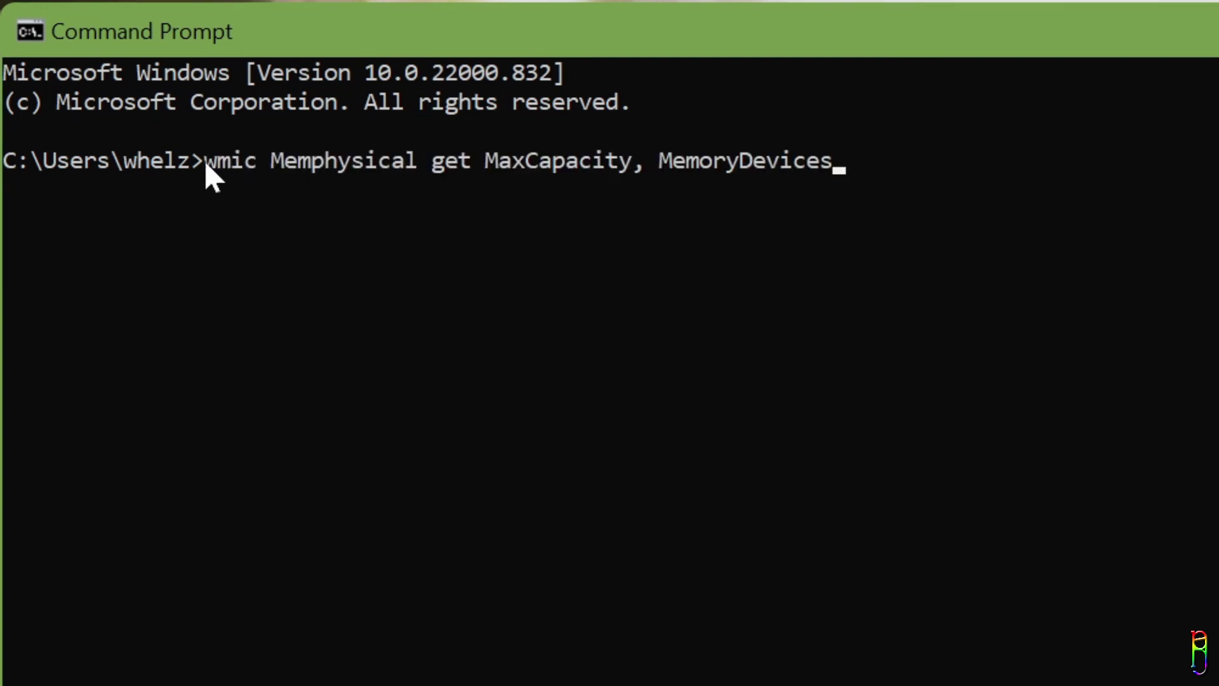
{"action": "left_click_drag", "start_coordinate": [204, 161], "coordinate": [819, 166]}
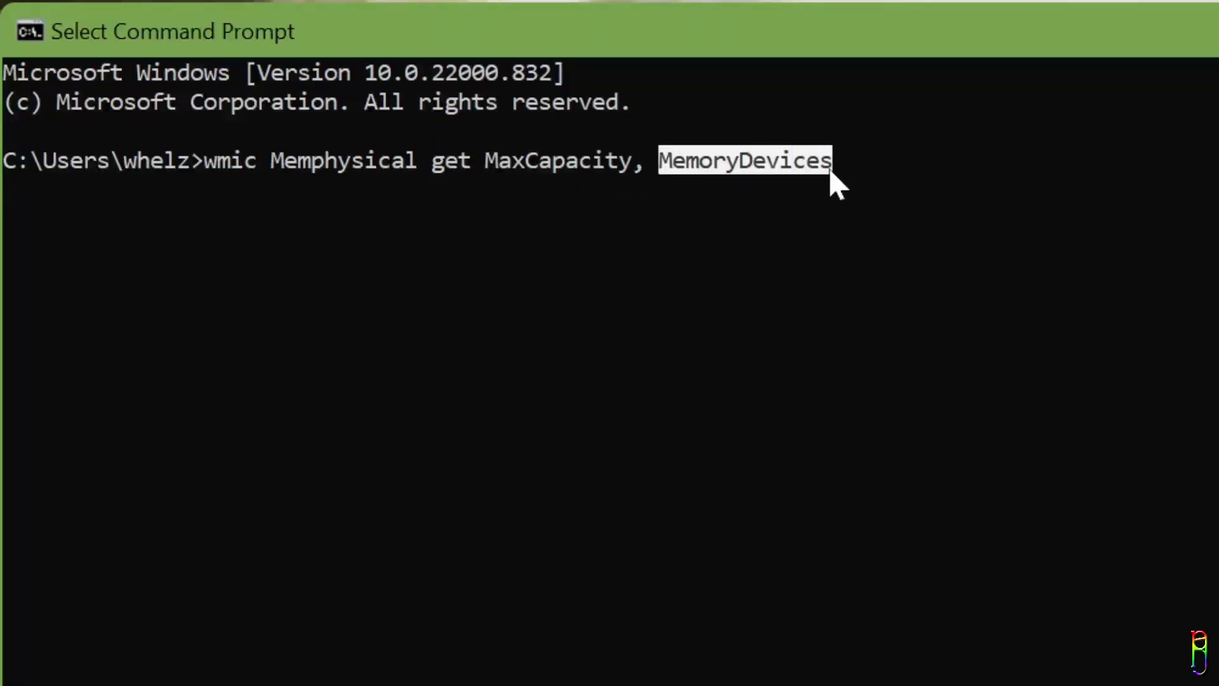
{"action": "key", "text": "Return"}
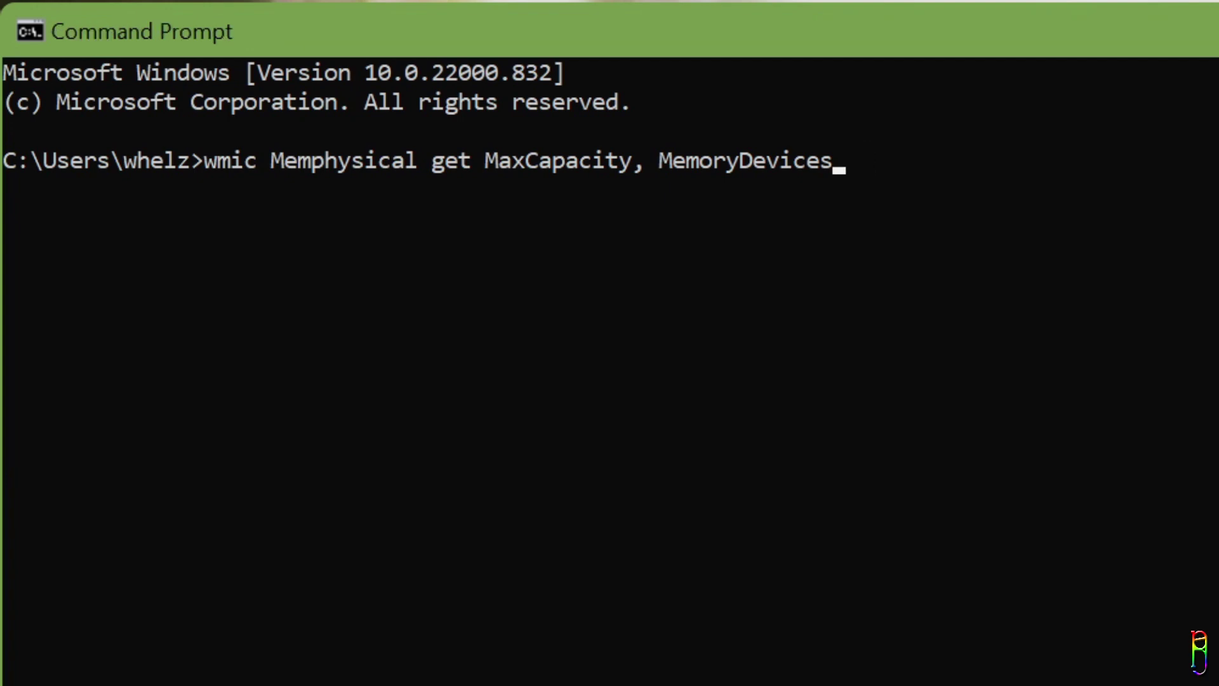
{"action": "key", "text": "Return"}
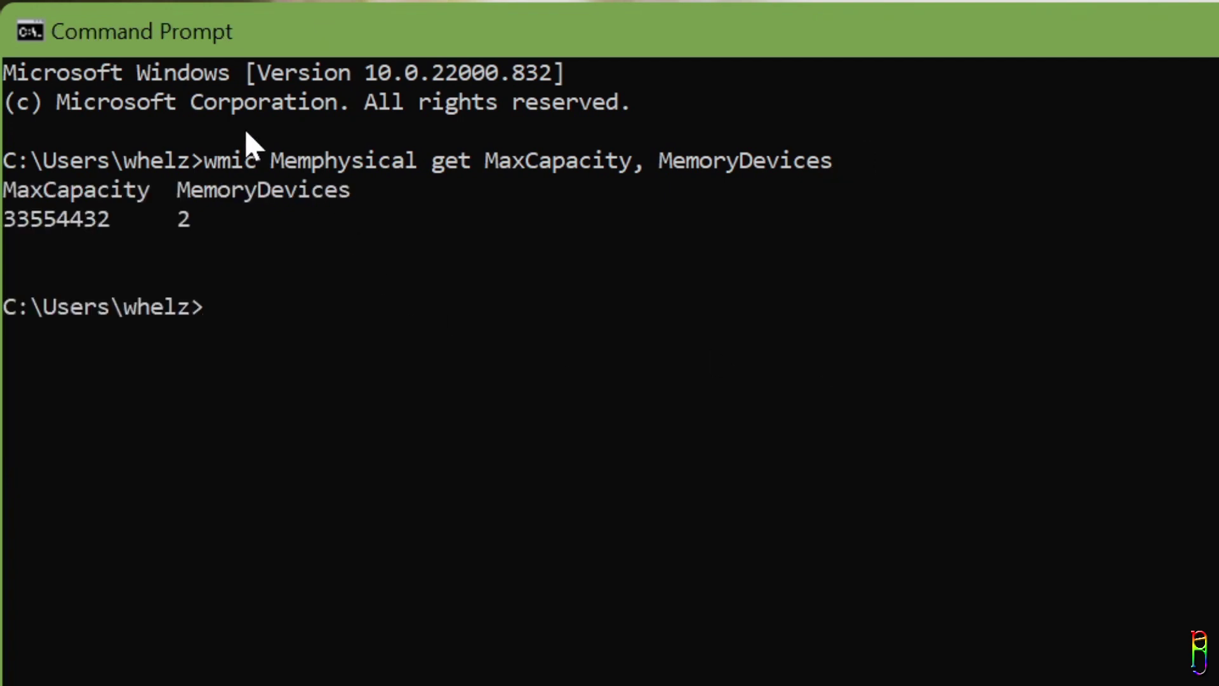
Highlight the results: MaxCapacity 33554432 and MemoryDevices 2.
{"action": "left_click_drag", "start_coordinate": [133, 194], "coordinate": [17, 199]}
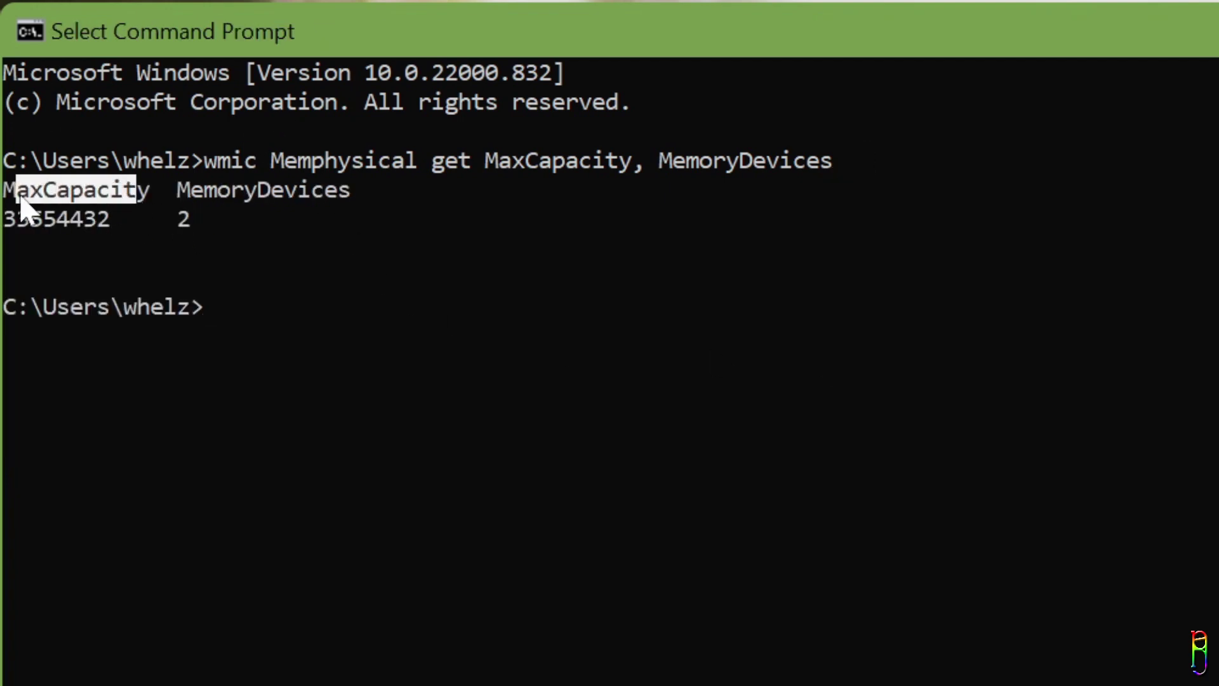
{"action": "left_click_drag", "start_coordinate": [105, 219], "coordinate": [4, 224]}
{"action": "left_click", "coordinate": [181, 190]}
{"action": "left_click_drag", "start_coordinate": [181, 189], "coordinate": [349, 204]}
{"action": "left_click", "coordinate": [183, 219]}
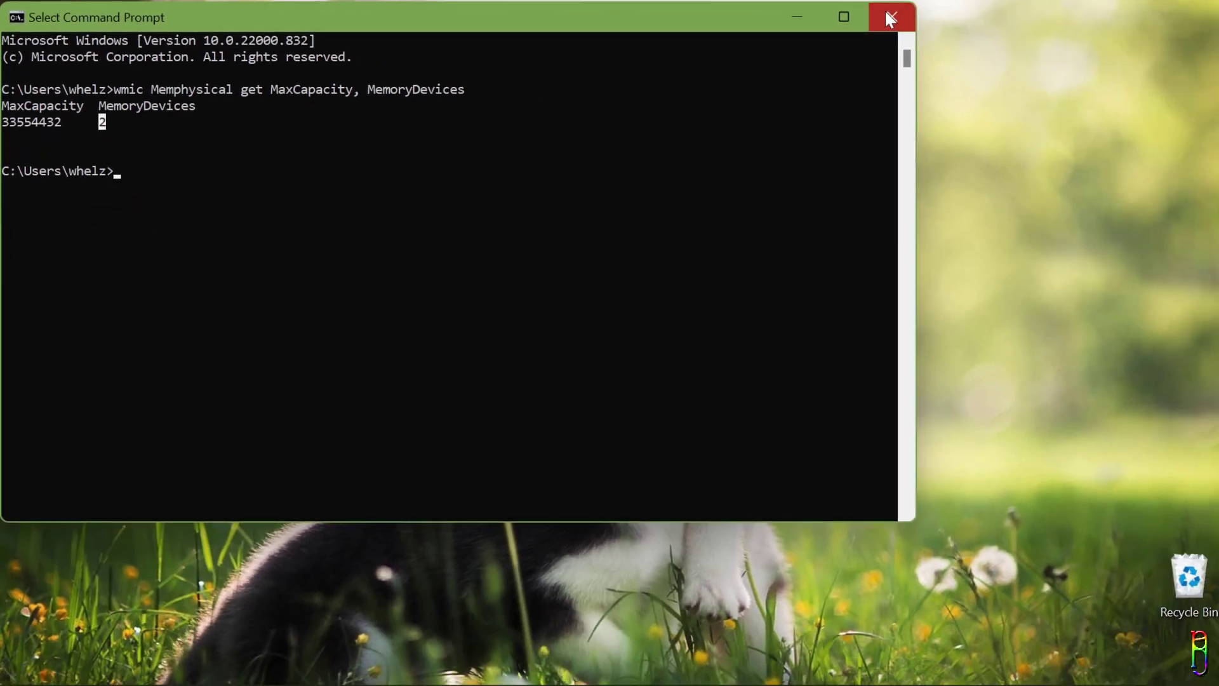
Close Command Prompt and open Display settings from the desktop context menu.
{"action": "left_click", "coordinate": [1080, 21]}
{"action": "right_click", "coordinate": [714, 193]}
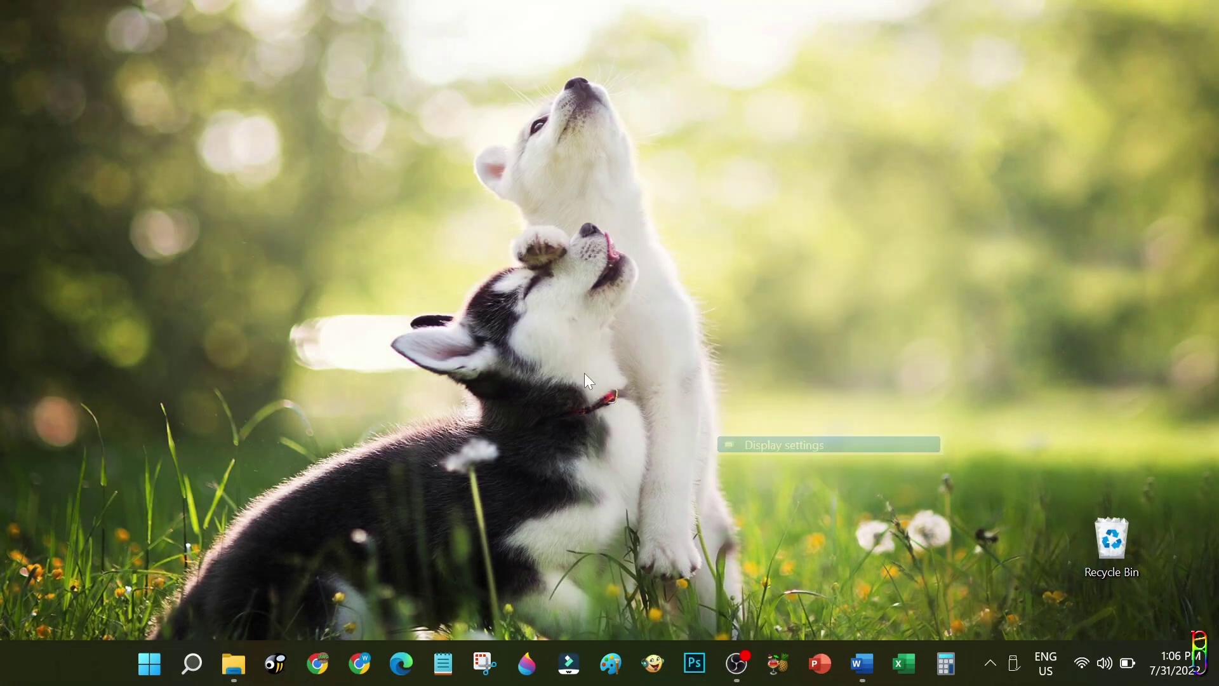
{"action": "left_click", "coordinate": [785, 445]}
Review the Accessibility > Visual effects settings.
{"action": "scroll", "coordinate": [203, 592], "scroll_direction": "down", "scroll_amount": 1}
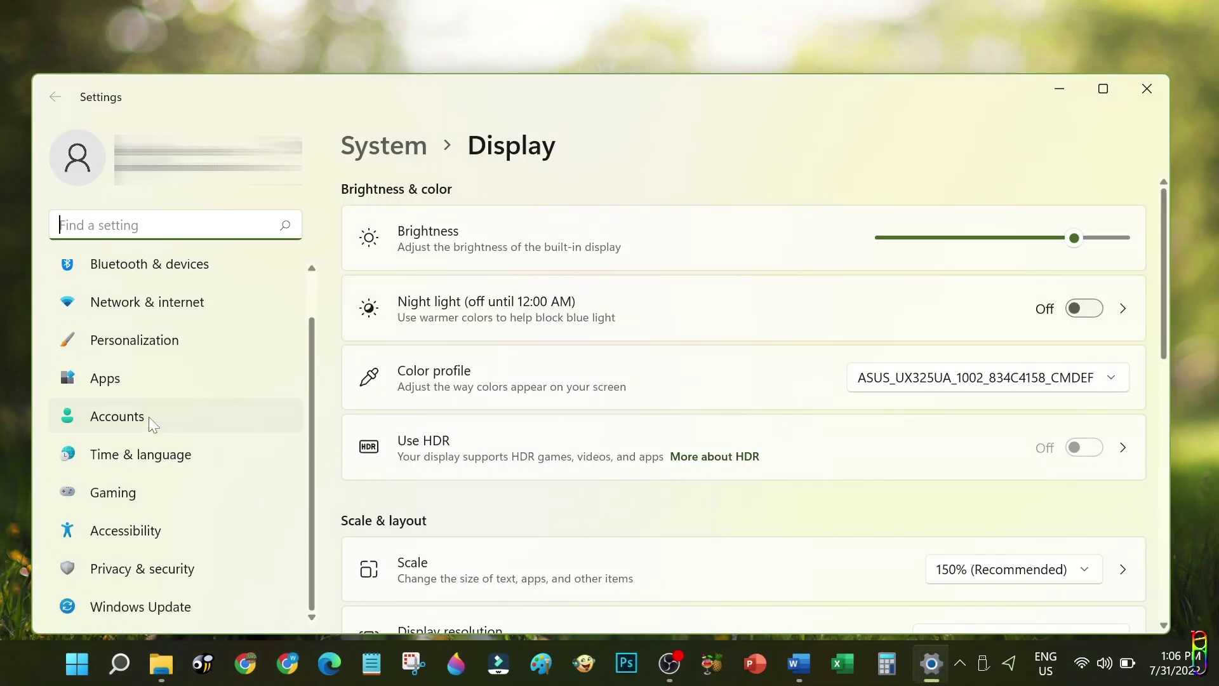
{"action": "left_click", "coordinate": [125, 531]}
{"action": "left_click", "coordinate": [515, 346]}
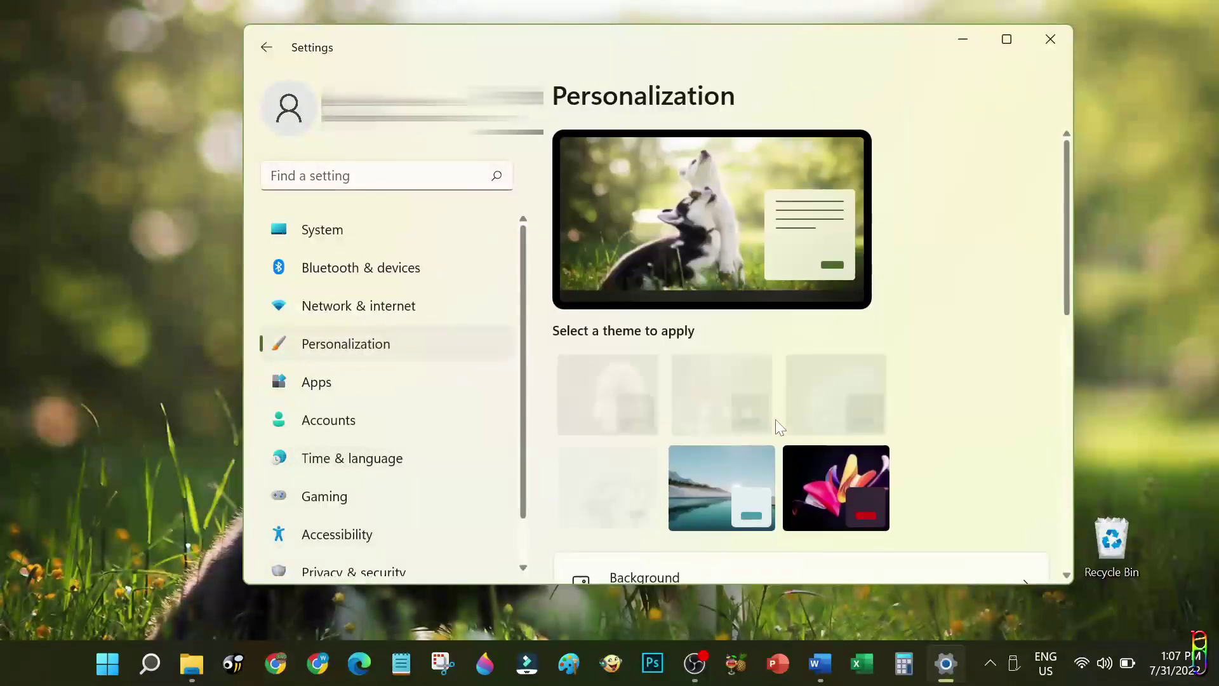
{"action": "scroll", "coordinate": [969, 353], "scroll_direction": "down", "scroll_amount": 2}
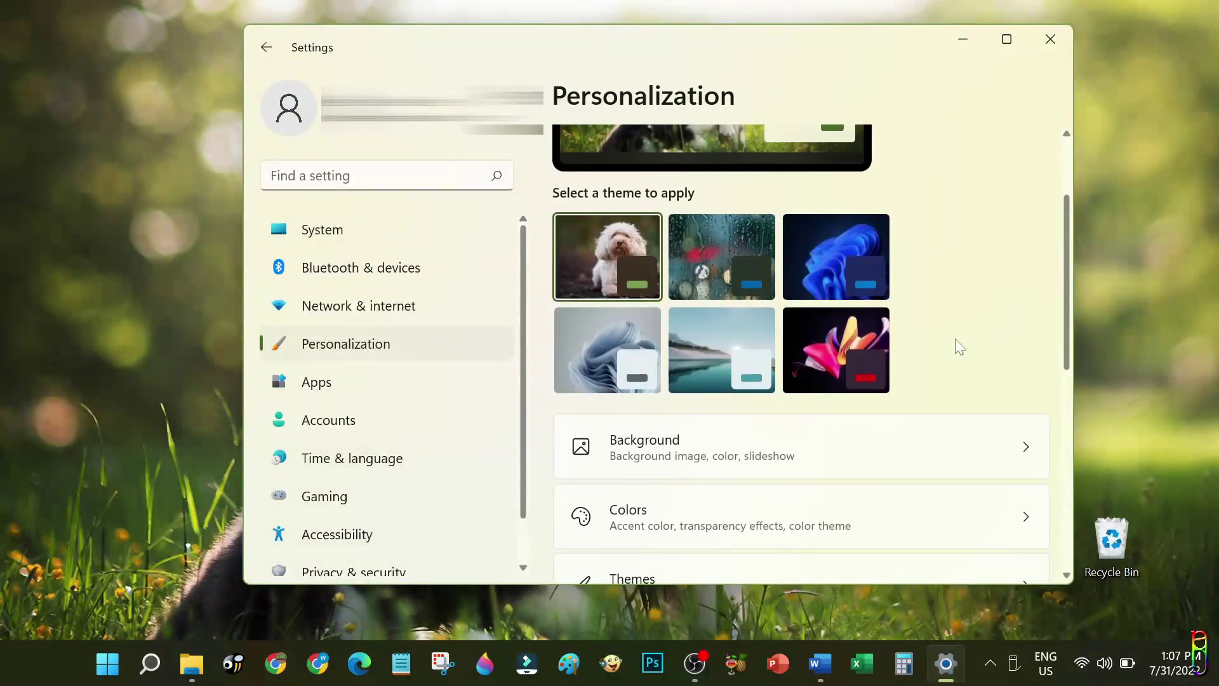
{"action": "scroll", "coordinate": [915, 381], "scroll_direction": "down", "scroll_amount": 1}
{"action": "scroll", "coordinate": [920, 379], "scroll_direction": "up", "scroll_amount": 3}
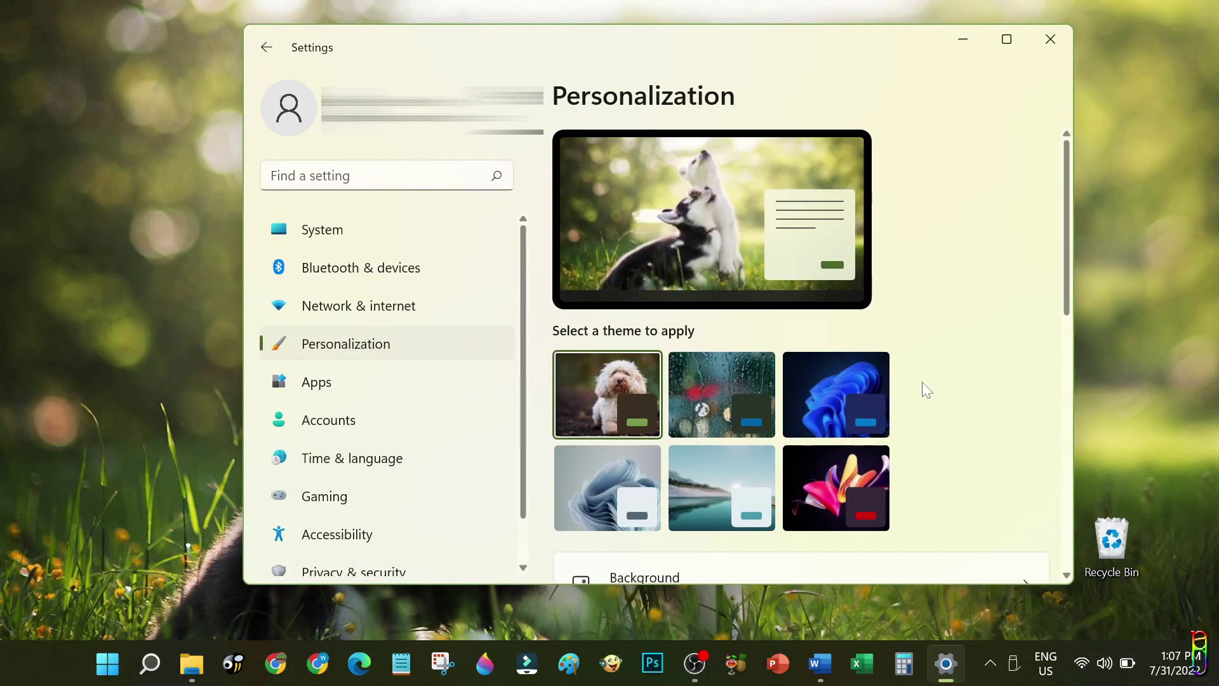
{"action": "scroll", "coordinate": [922, 383], "scroll_direction": "down", "scroll_amount": 2}
{"action": "scroll", "coordinate": [993, 299], "scroll_direction": "down", "scroll_amount": 2}
{"action": "scroll", "coordinate": [993, 299], "scroll_direction": "up", "scroll_amount": 2}
Apply the Windows (dark) theme and choose a green accent colour.
{"action": "left_click", "coordinate": [828, 254]}
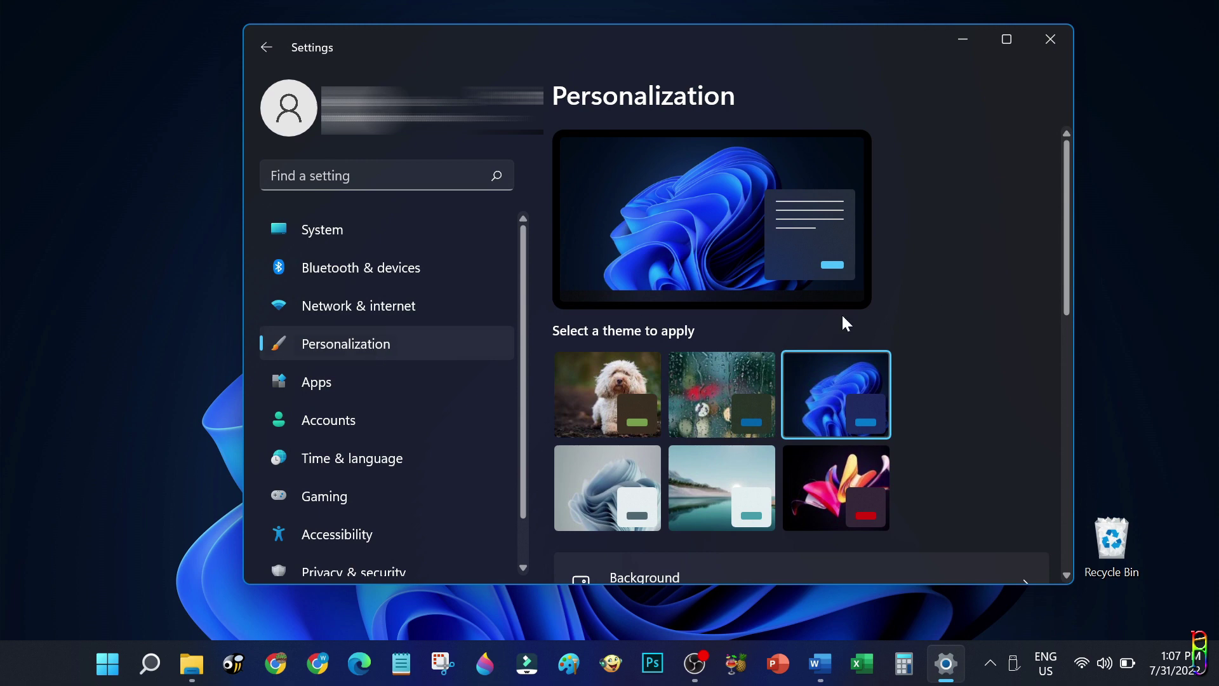
{"action": "scroll", "coordinate": [886, 356], "scroll_direction": "down", "scroll_amount": 5}
{"action": "left_click", "coordinate": [909, 307]}
{"action": "scroll", "coordinate": [934, 379], "scroll_direction": "down", "scroll_amount": 8}
{"action": "left_click", "coordinate": [717, 385]}
{"action": "scroll", "coordinate": [966, 394], "scroll_direction": "up", "scroll_amount": 10}
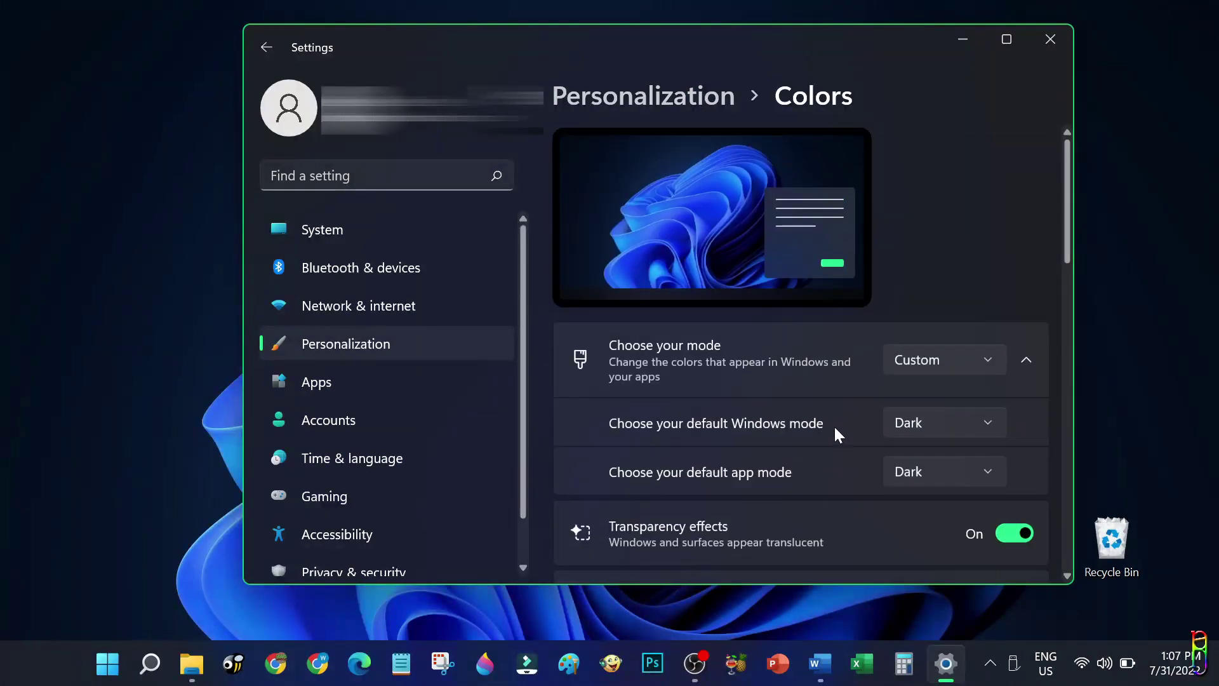
Set the desktop background to Windows spotlight.
{"action": "left_click", "coordinate": [337, 344]}
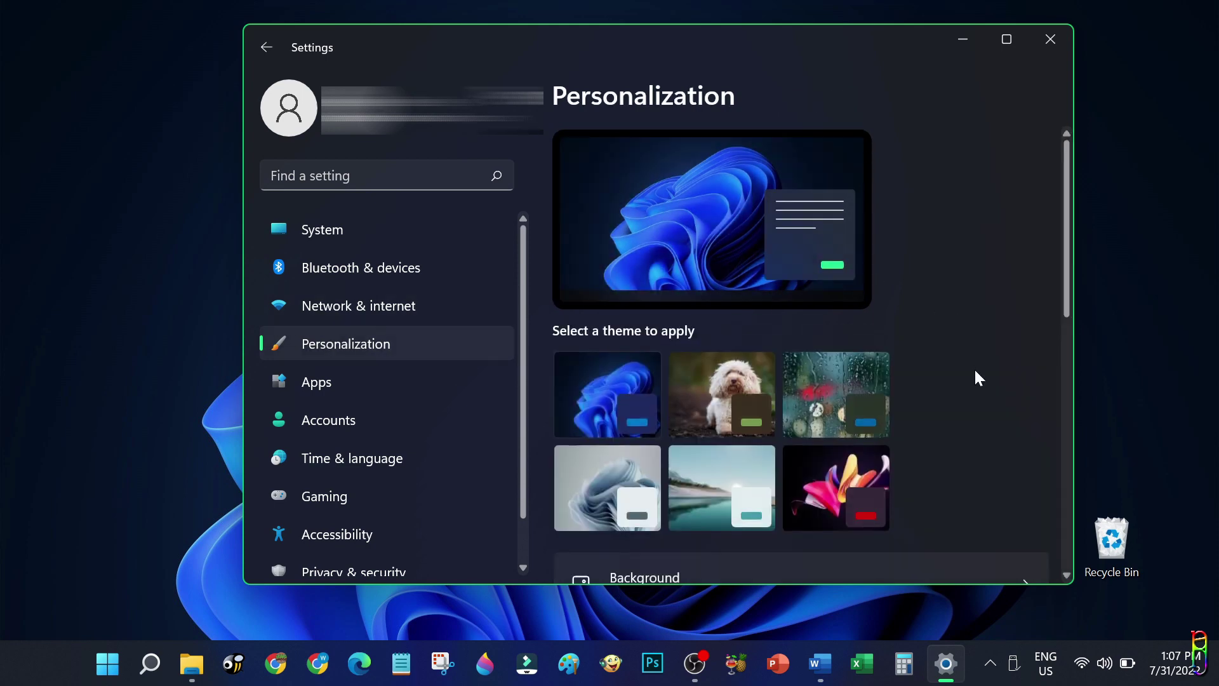
{"action": "scroll", "coordinate": [974, 375], "scroll_direction": "down", "scroll_amount": 4}
{"action": "left_click", "coordinate": [741, 321]}
{"action": "left_click", "coordinate": [915, 367]}
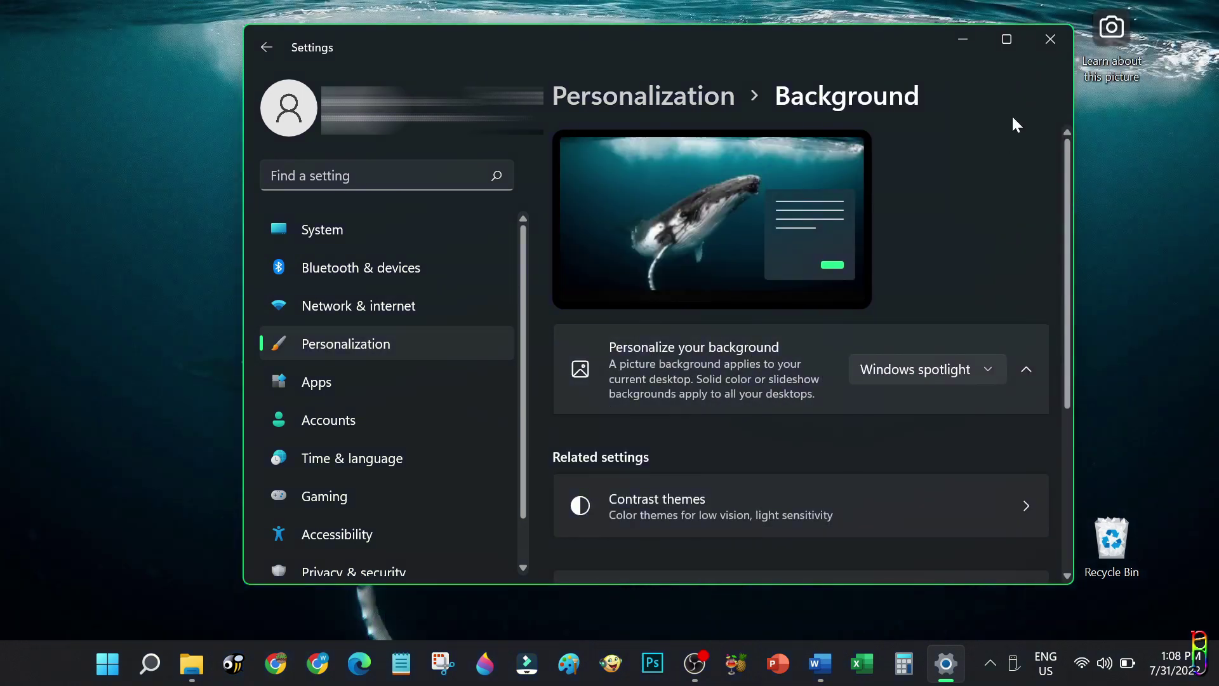